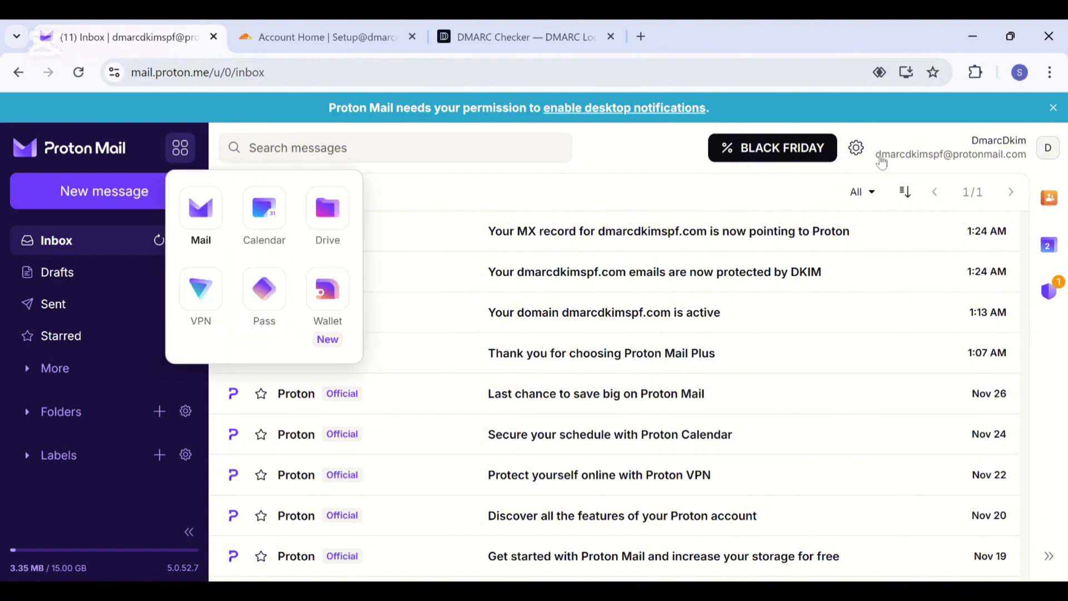
Step: Go to the Domain names page in Proton Mail's full account settings
left_click(855, 149)
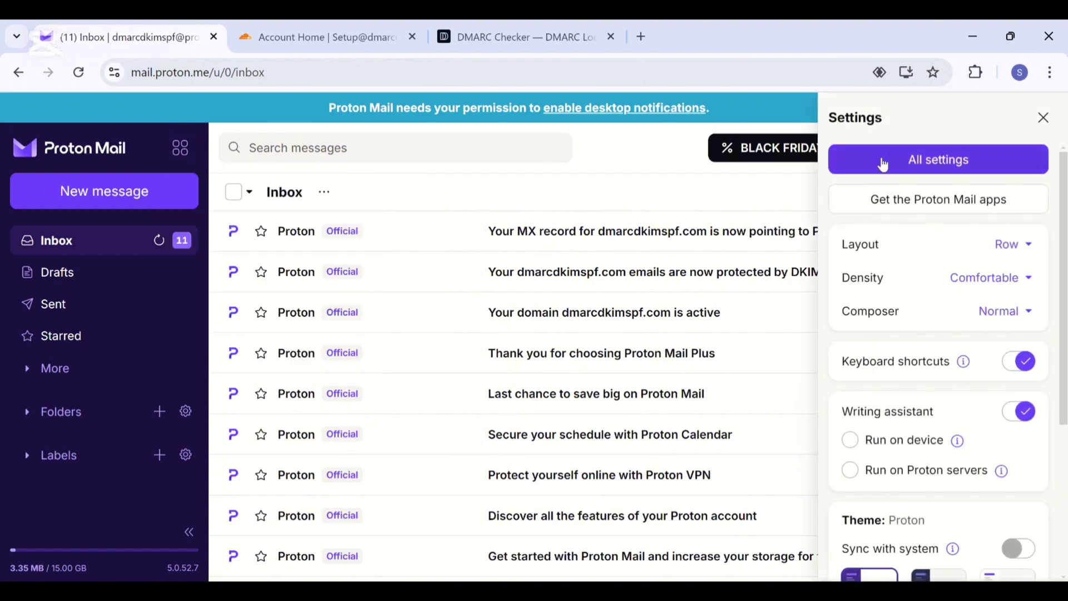
left_click(882, 164)
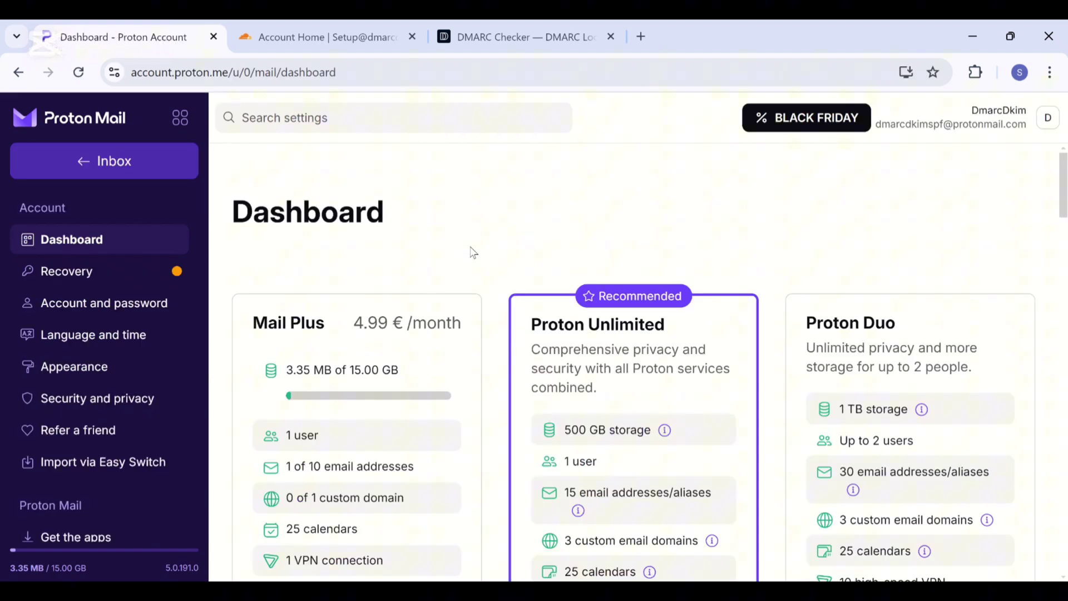
scroll(108, 395, "down", 3)
scroll(107, 398, "down", 4)
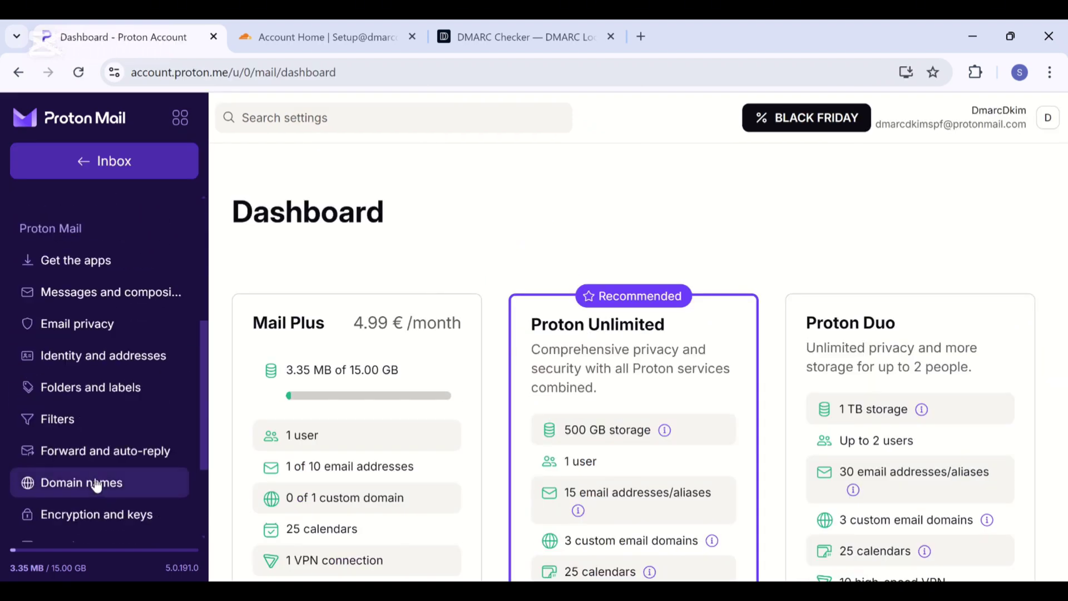
left_click(98, 483)
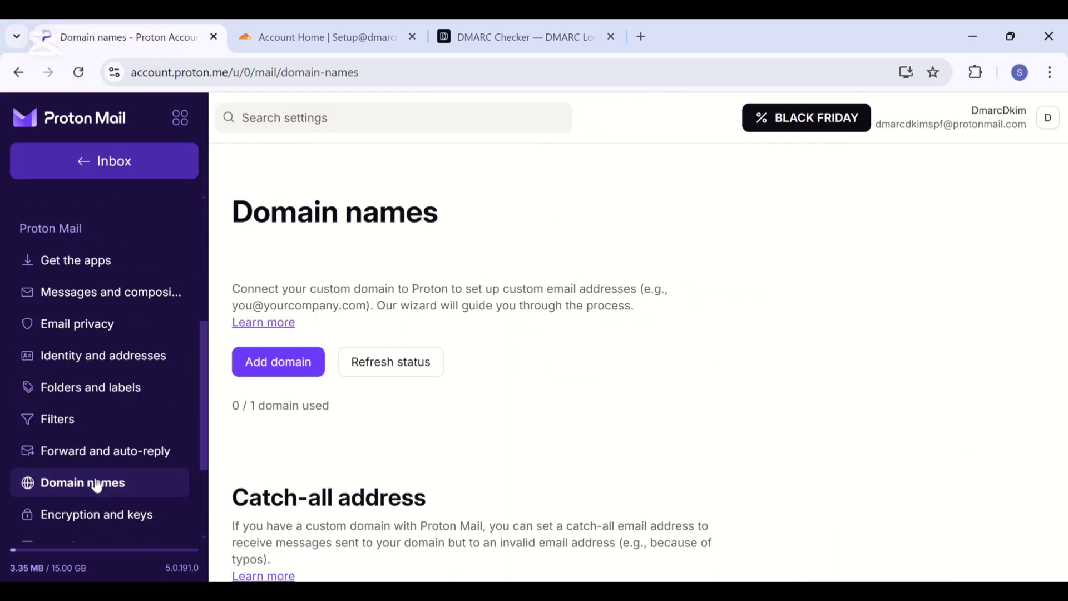
Step: Add the domain dmarcdkimspf.com, authenticate with the account password, and copy its TXT verification value
left_click(272, 368)
type("dmarcdkimspf.com")
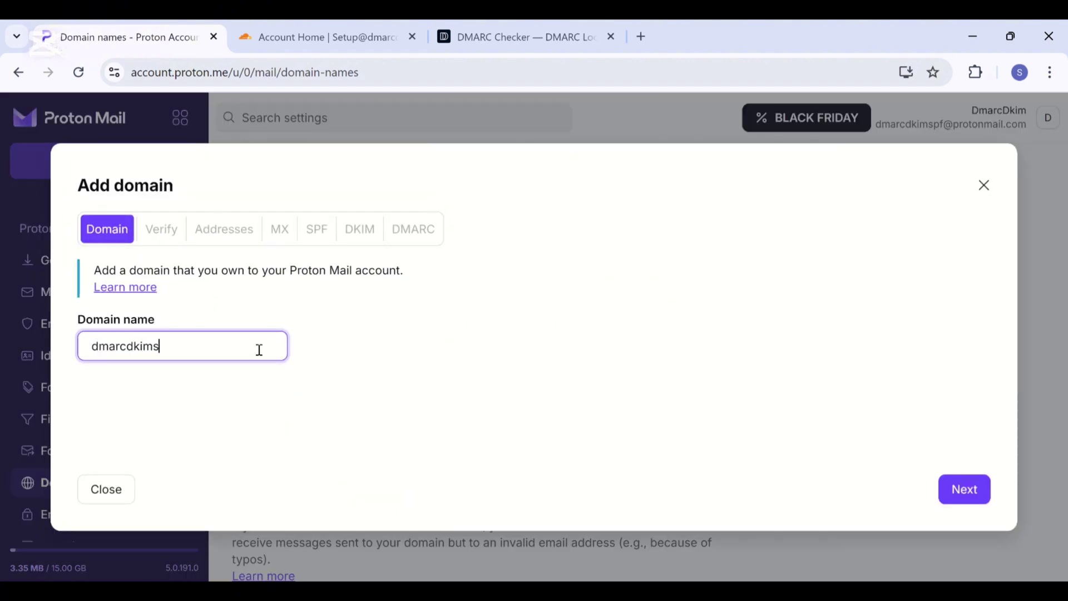
left_click(971, 489)
type("••••••••••••••••")
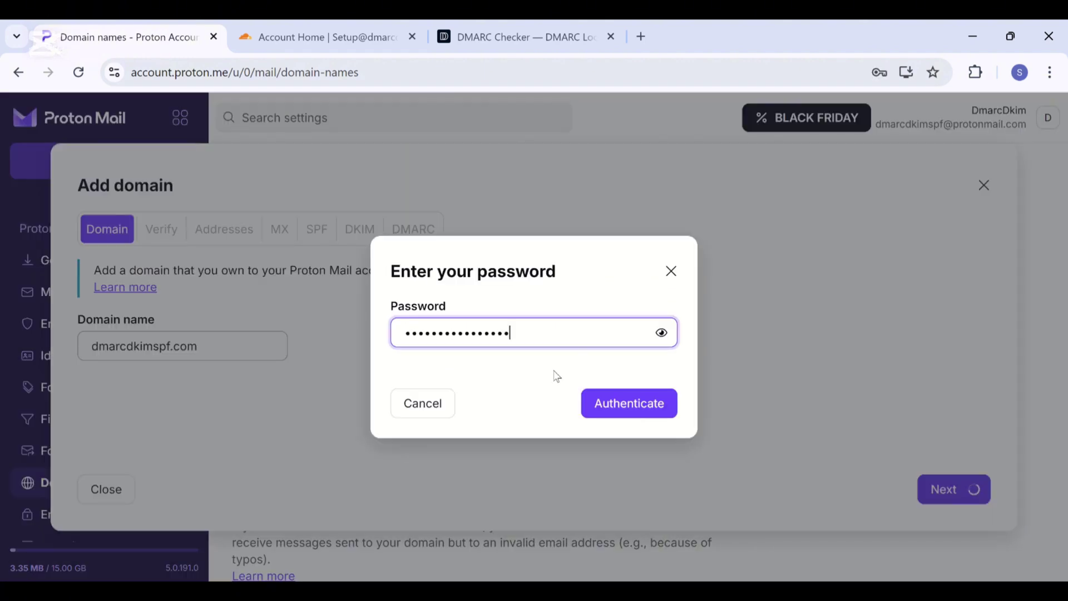
left_click(622, 406)
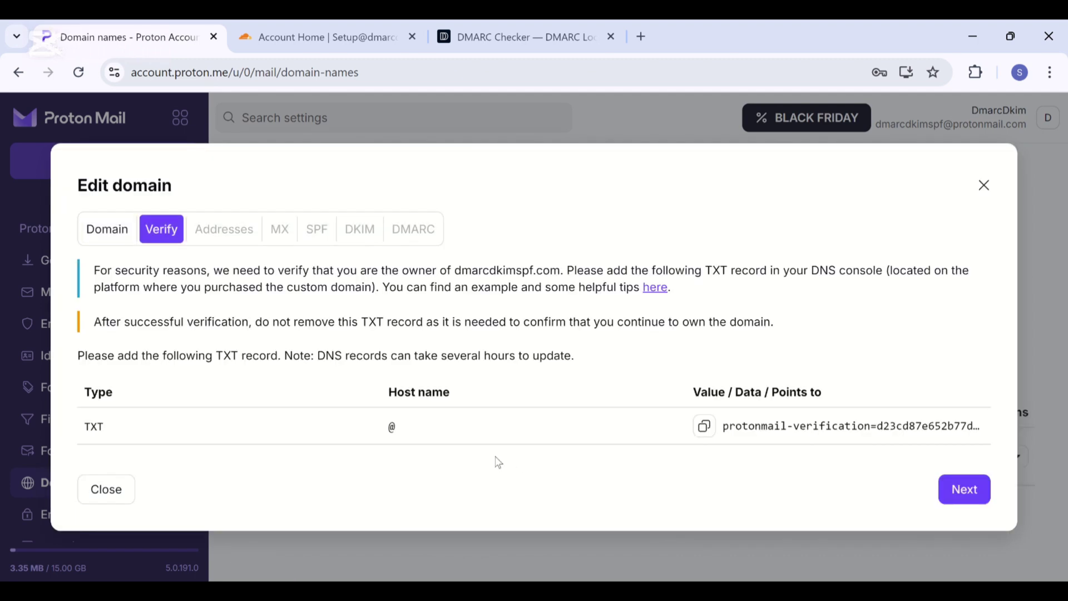
left_click(704, 426)
Step: Open the DNS records for dmarcdkimspf.com in Cloudflare
left_click(334, 35)
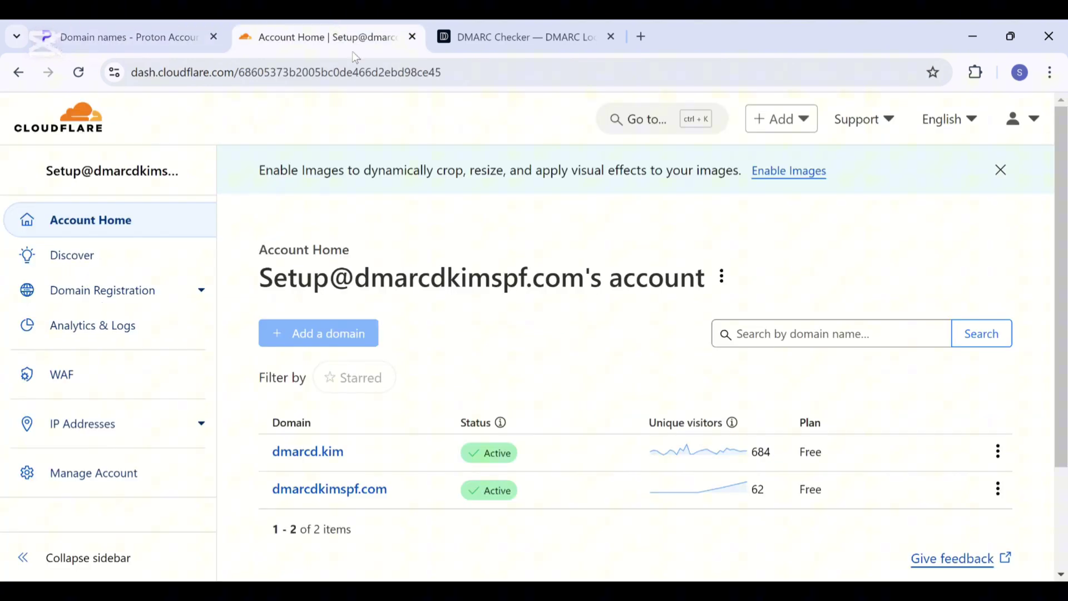
left_click(377, 492)
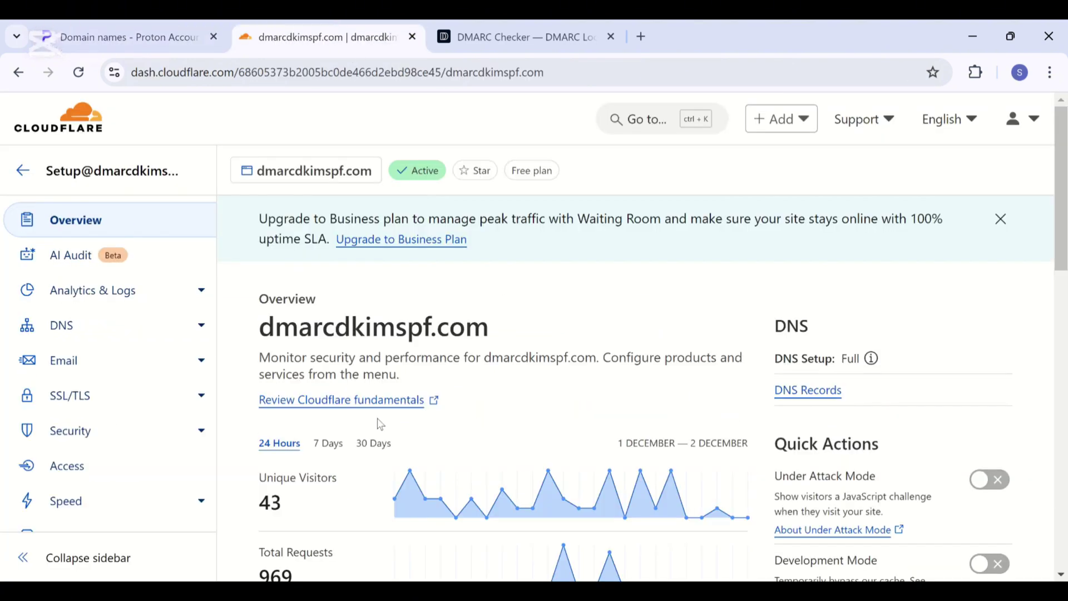
left_click(116, 325)
scroll(384, 381, "down", 3)
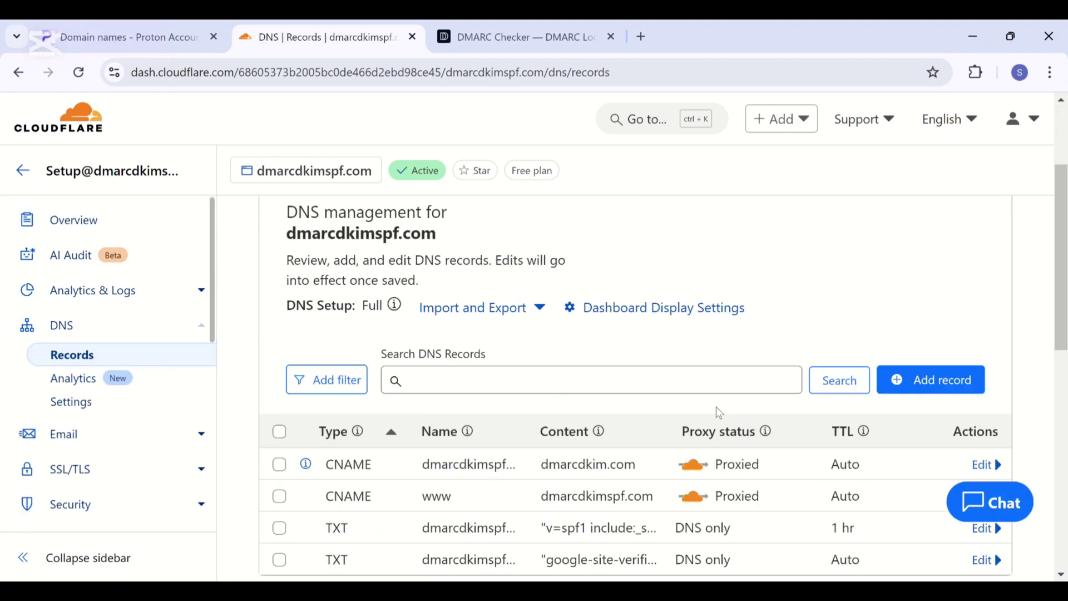
Step: Create a TXT record named @ holding the pasted Proton verification value and save it
left_click(922, 382)
scroll(474, 444, "down", 2)
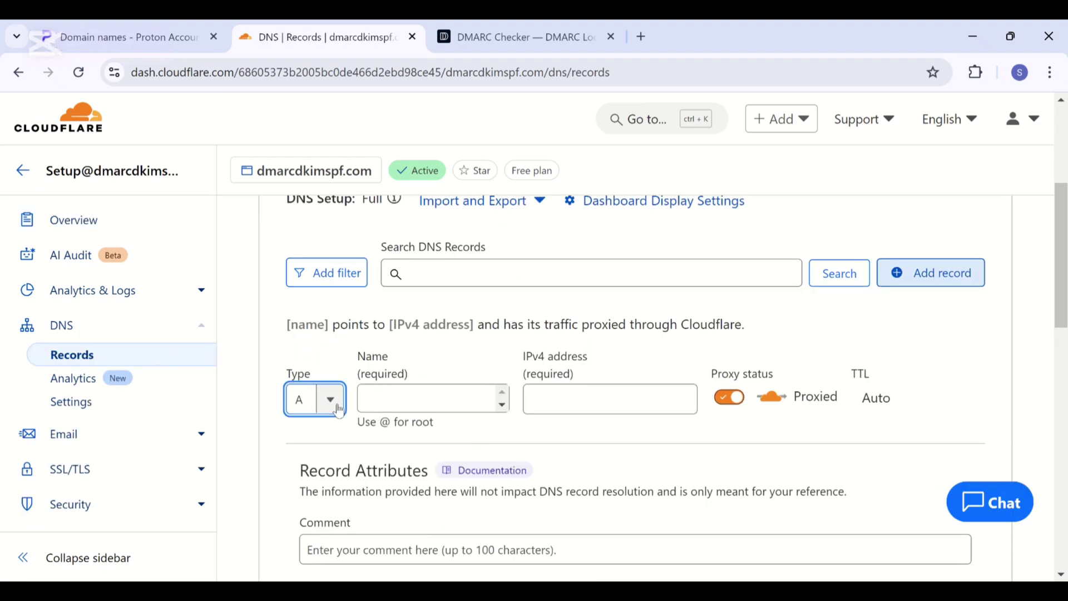
left_click(313, 398)
scroll(327, 494, "down", 5)
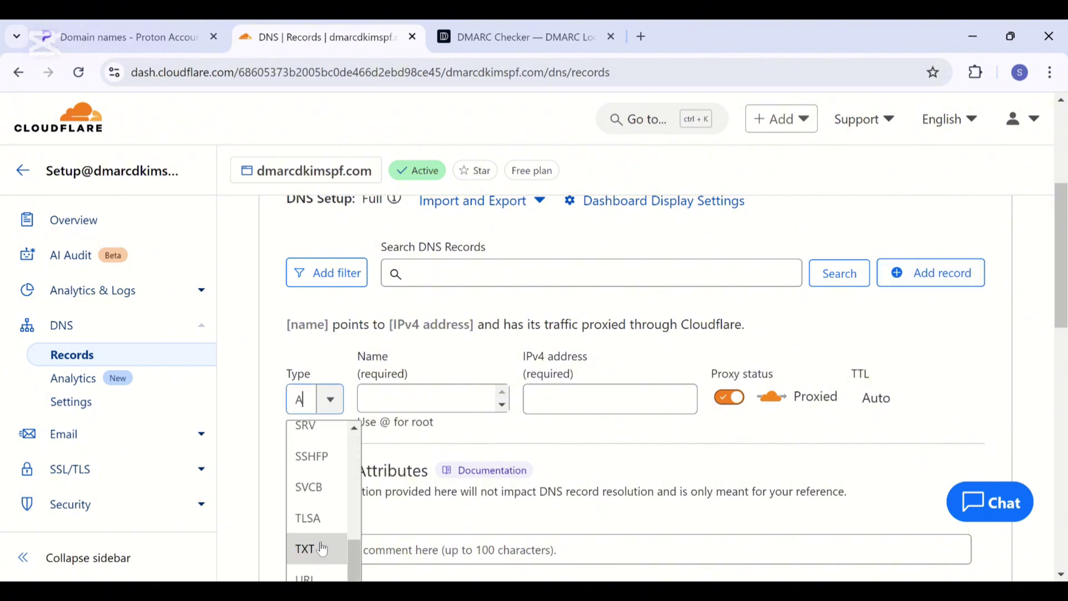
left_click(324, 547)
left_click(475, 394)
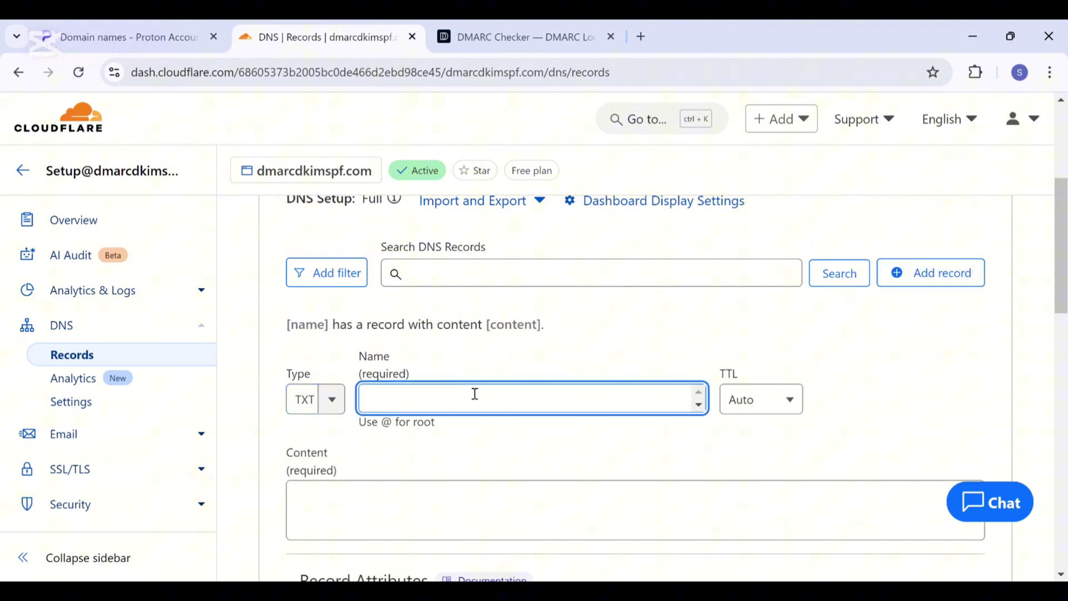
type("@")
left_click(476, 491)
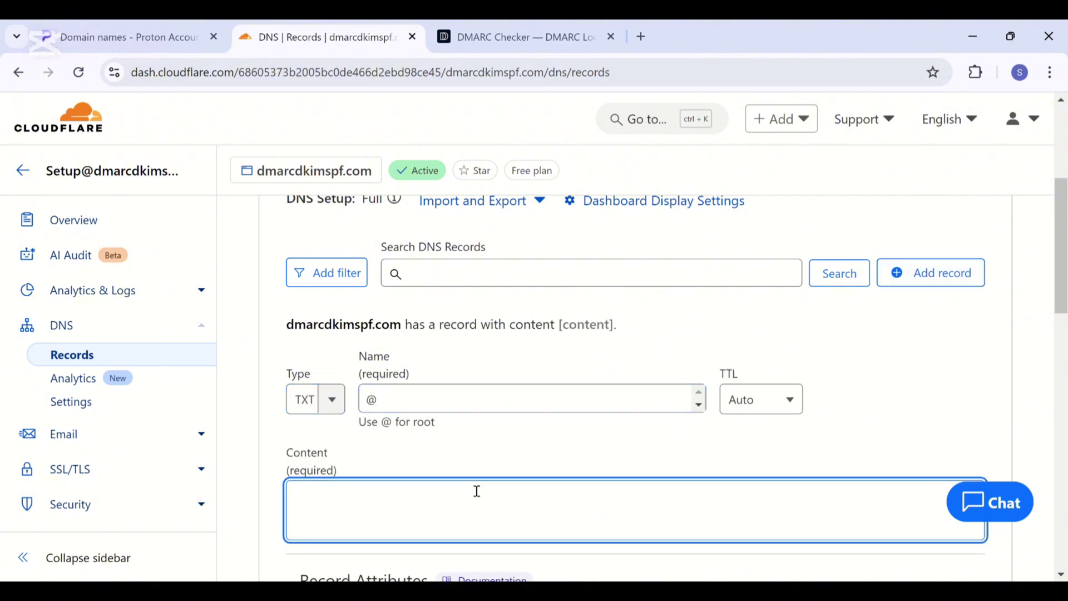
key("ctrl+v")
scroll(477, 490, "down", 4)
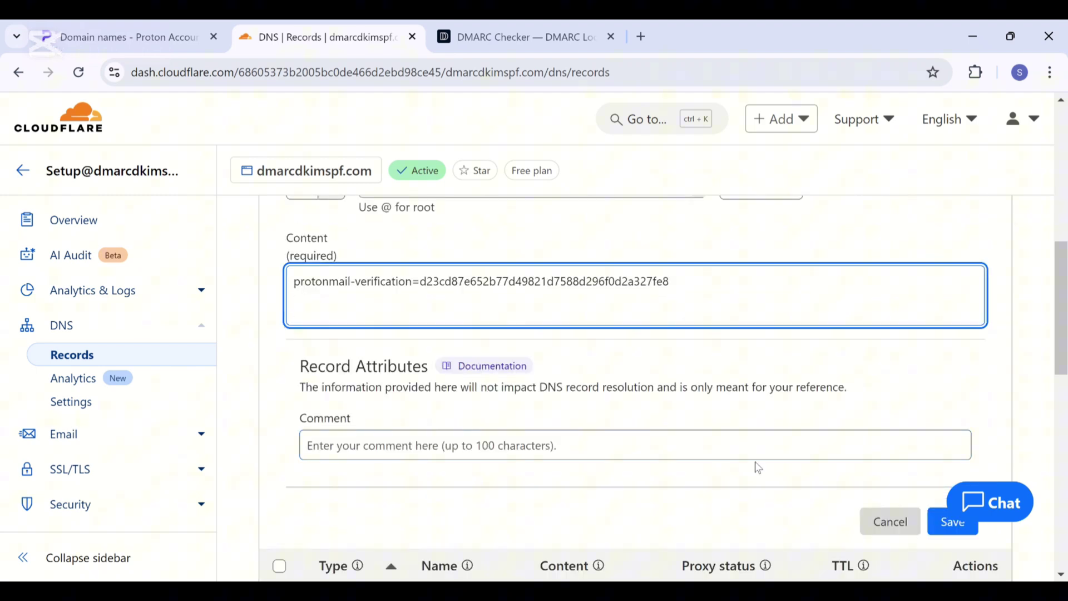
left_click(945, 545)
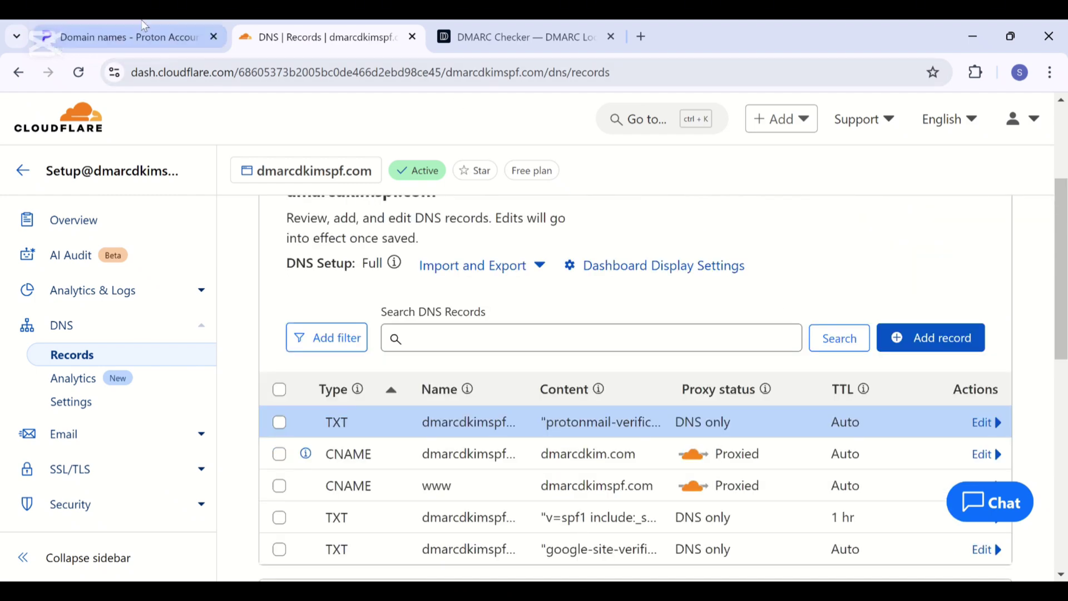
left_click(128, 37)
Step: Verify the domain, then reopen its setup to view the required MX records (priorities 10 and 20)
left_click(973, 490)
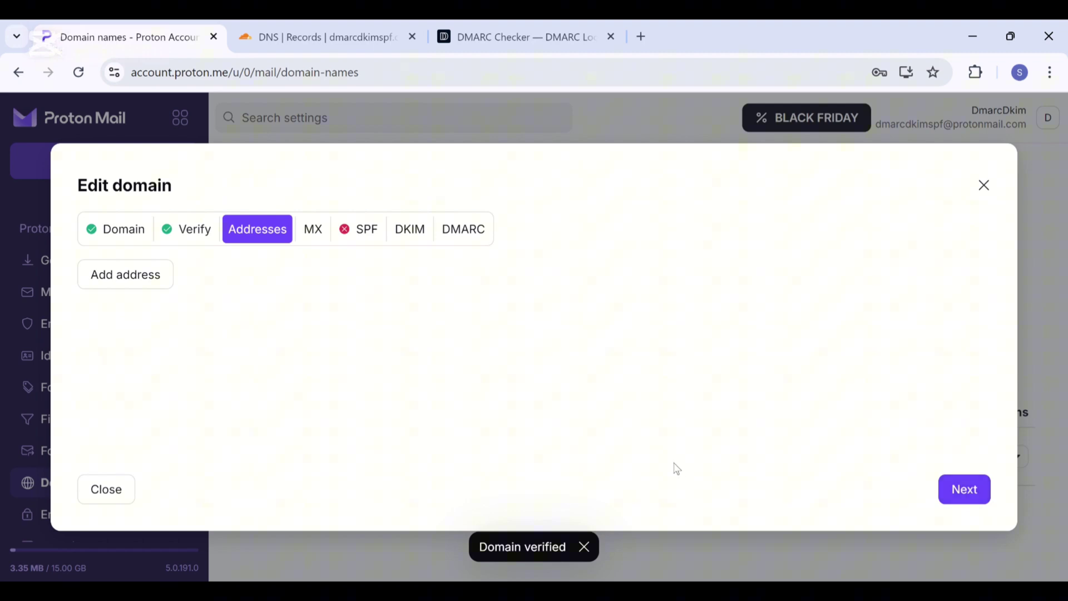
left_click(158, 285)
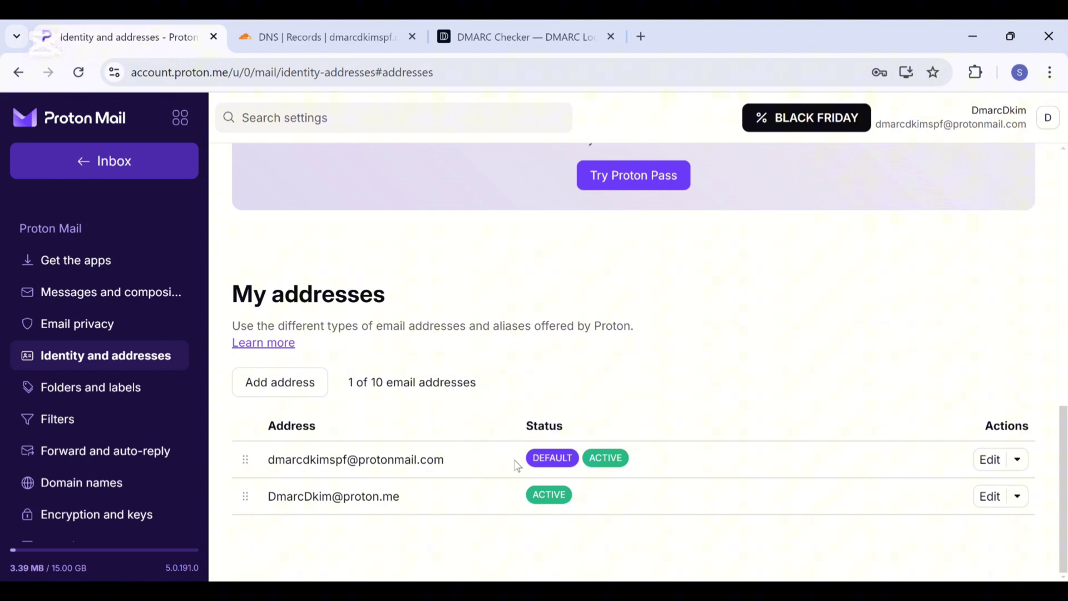
scroll(108, 465, "down", 3)
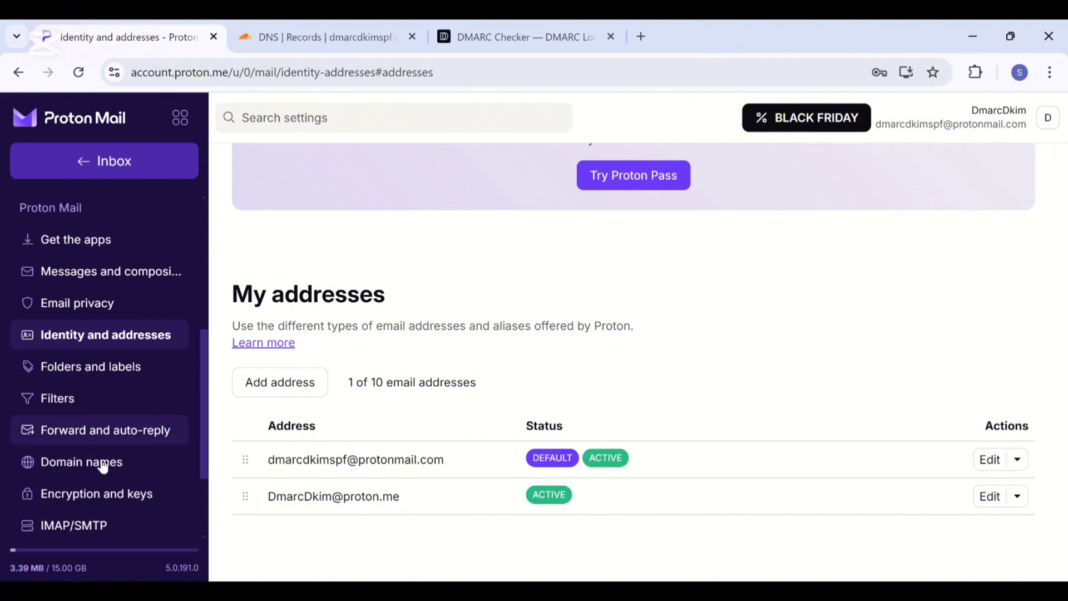
left_click(87, 377)
left_click(980, 459)
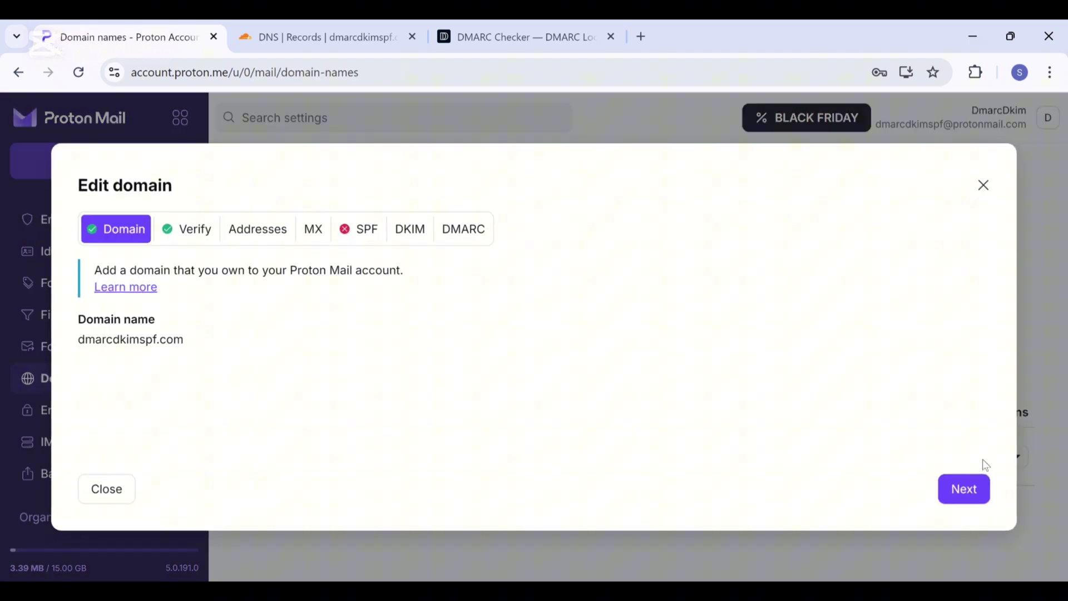
left_click(315, 229)
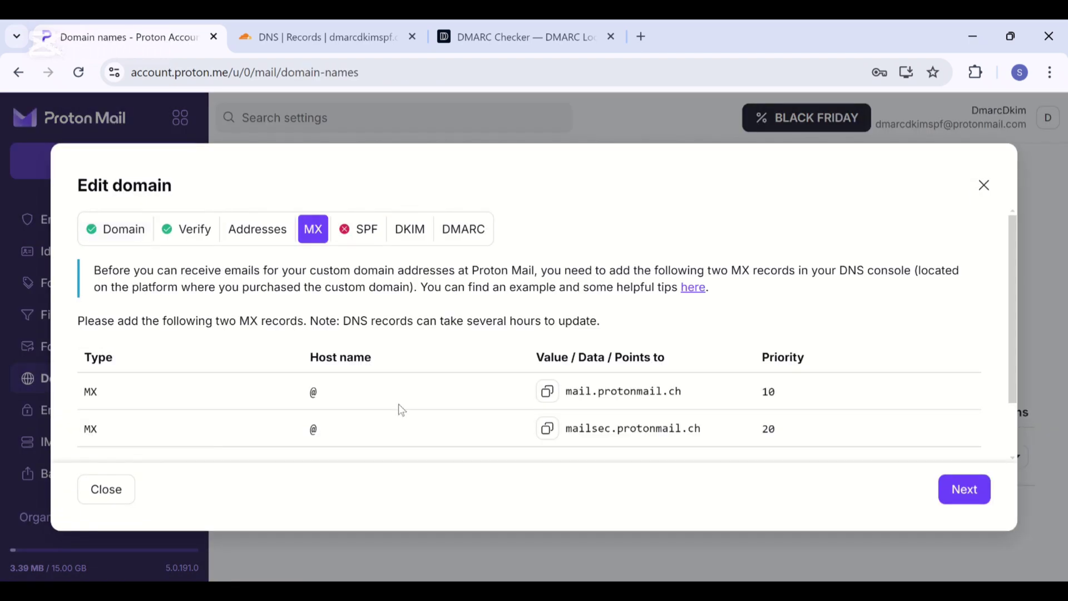
scroll(398, 412, "down", 1)
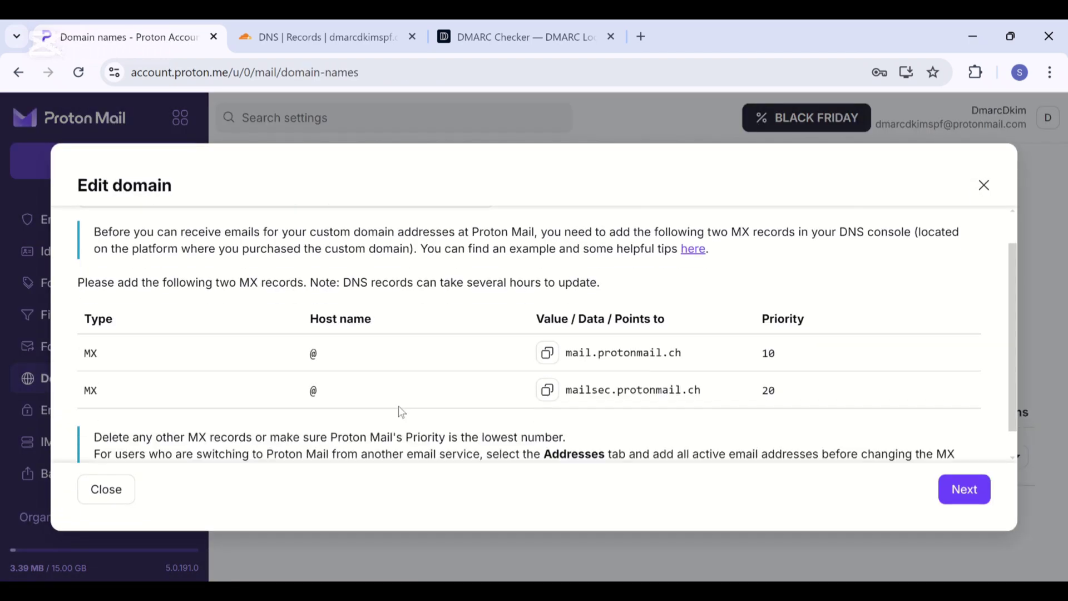
scroll(398, 411, "up", 1)
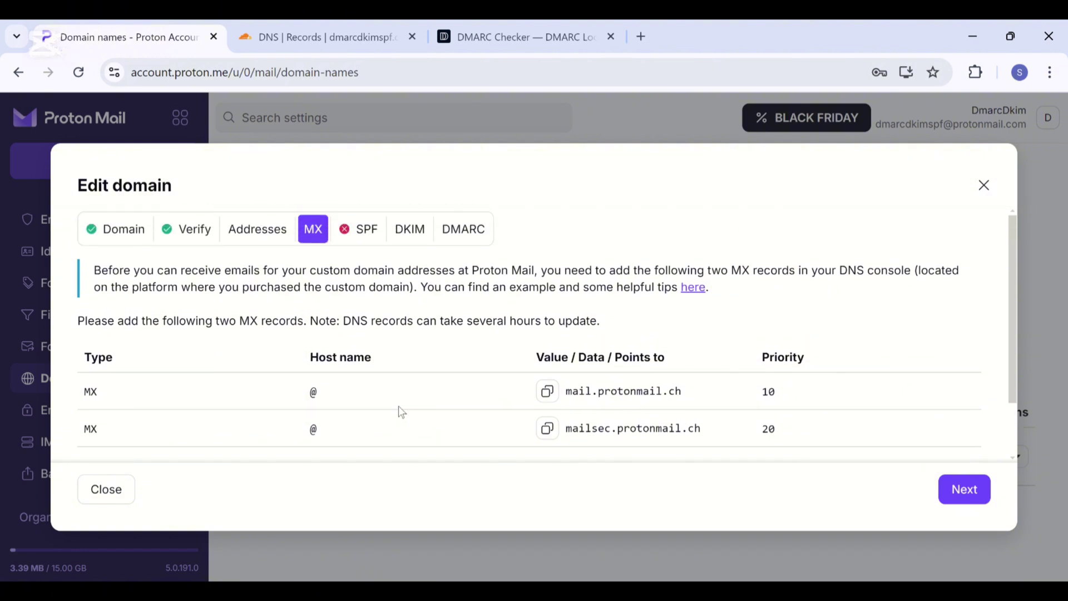
Step: Start a new MX record named @ in Cloudflare
left_click(382, 37)
left_click(901, 335)
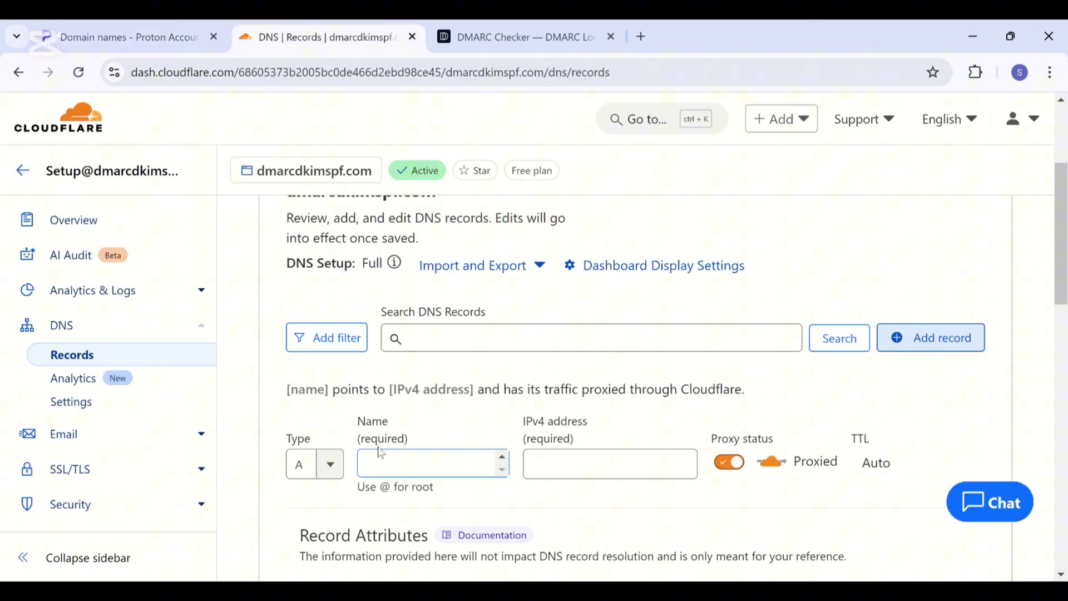
scroll(378, 452, "down", 2)
left_click(330, 345)
scroll(318, 489, "down", 3)
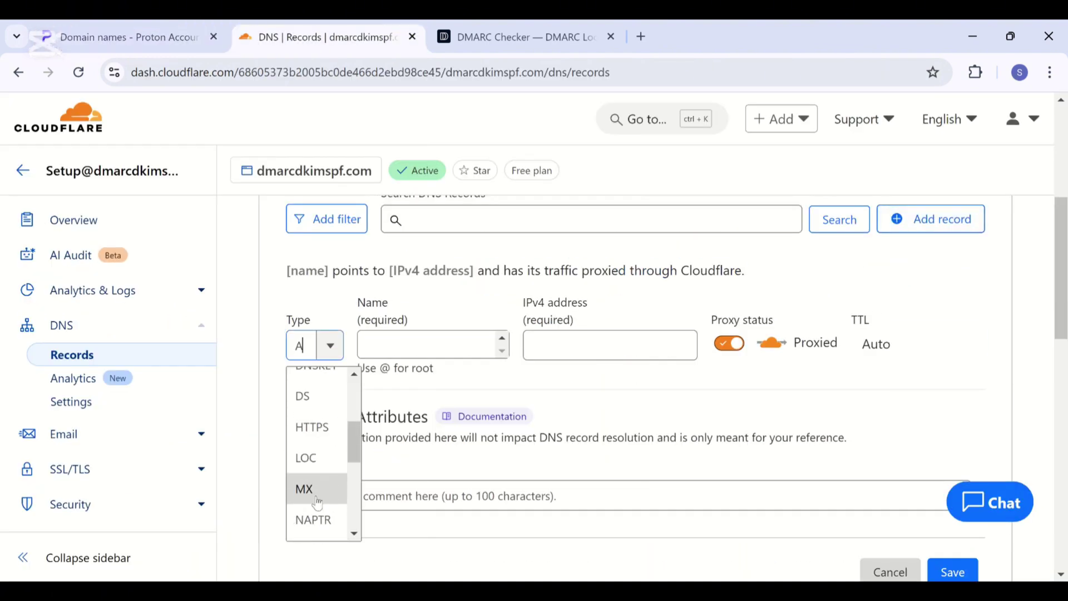
left_click(317, 489)
left_click(441, 334)
type("@")
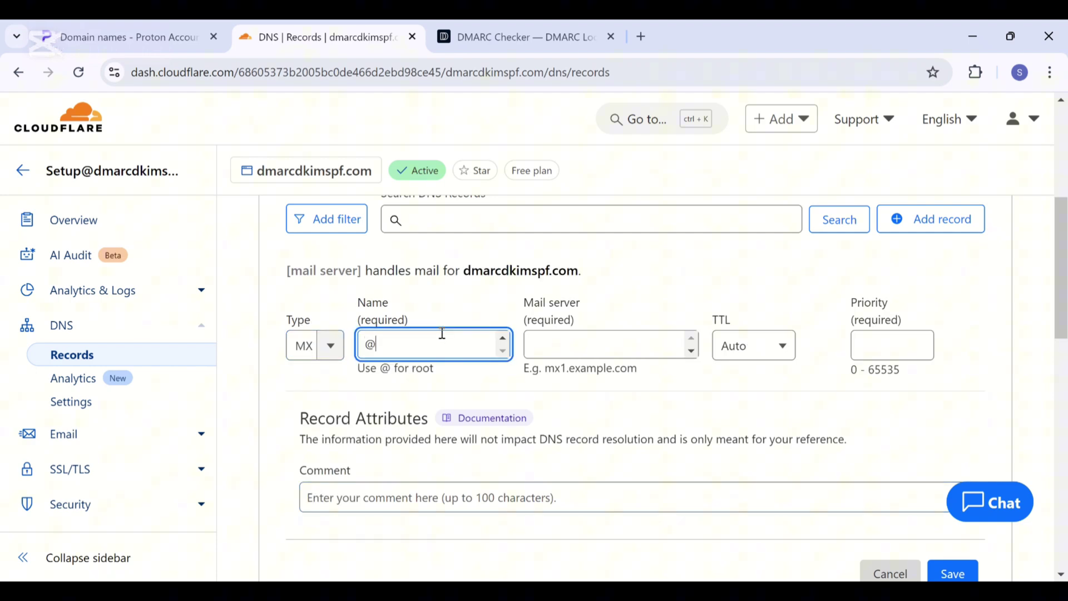
Step: Set mail server mail.protonmail.ch with priority 10, save, and advance Proton to the SPF step
left_click(128, 36)
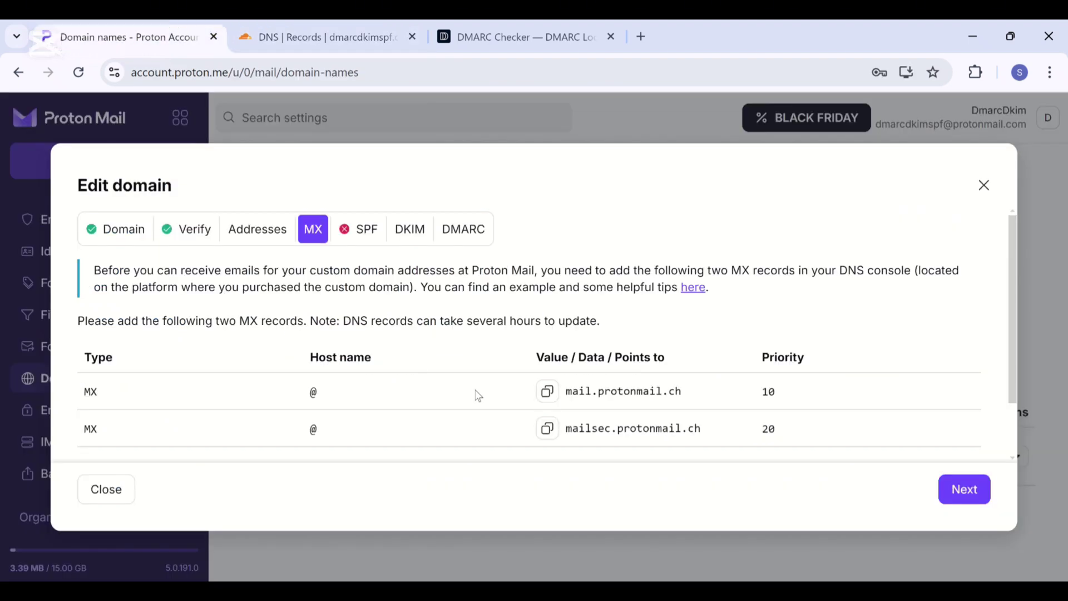
left_click(547, 391)
left_click(374, 39)
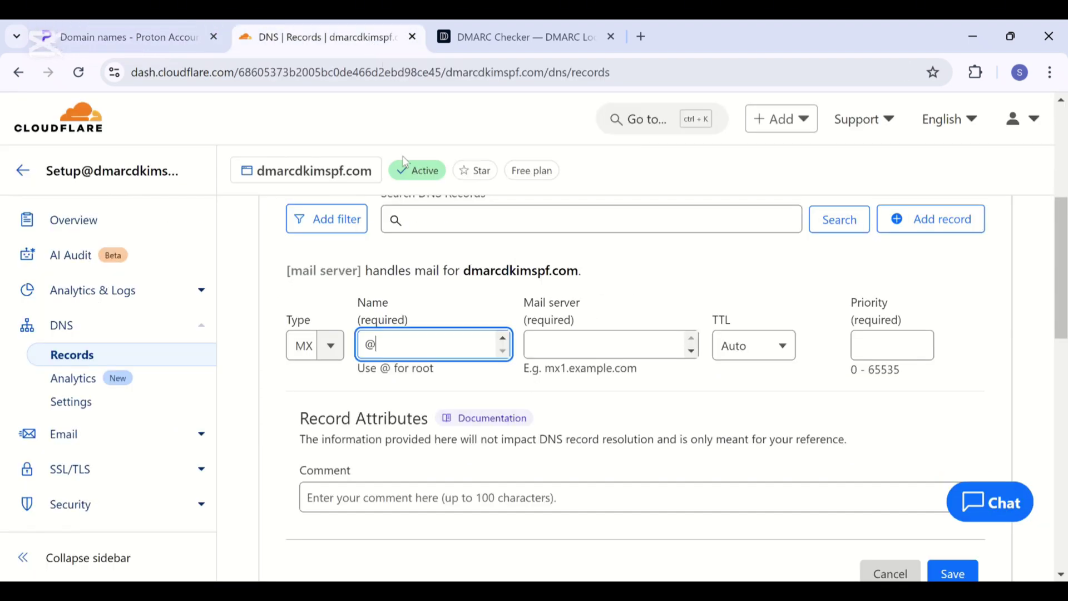
left_click(557, 354)
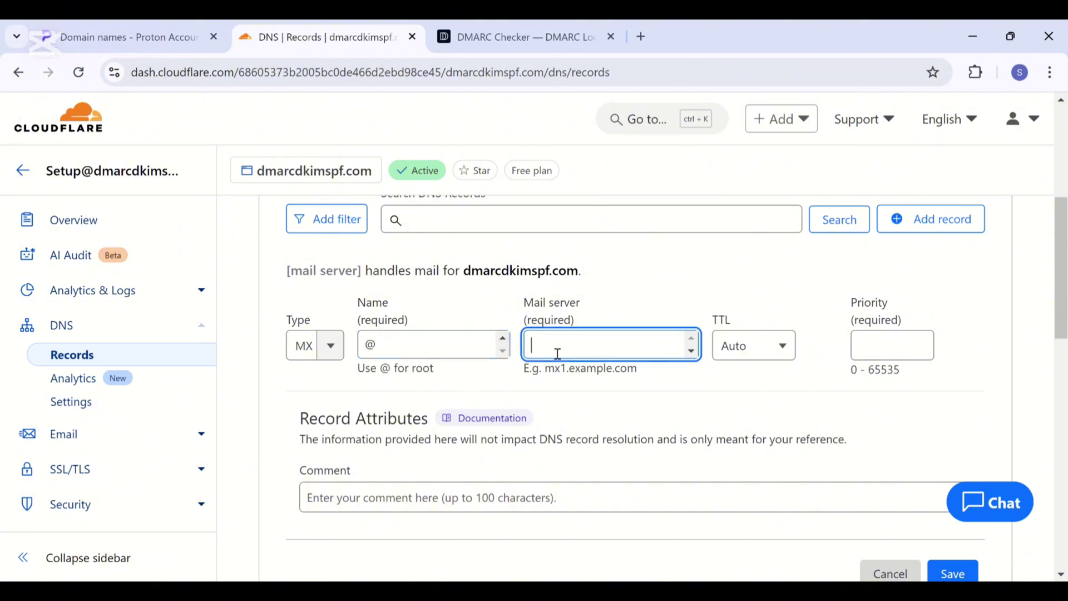
key("ctrl+v")
left_click(873, 342)
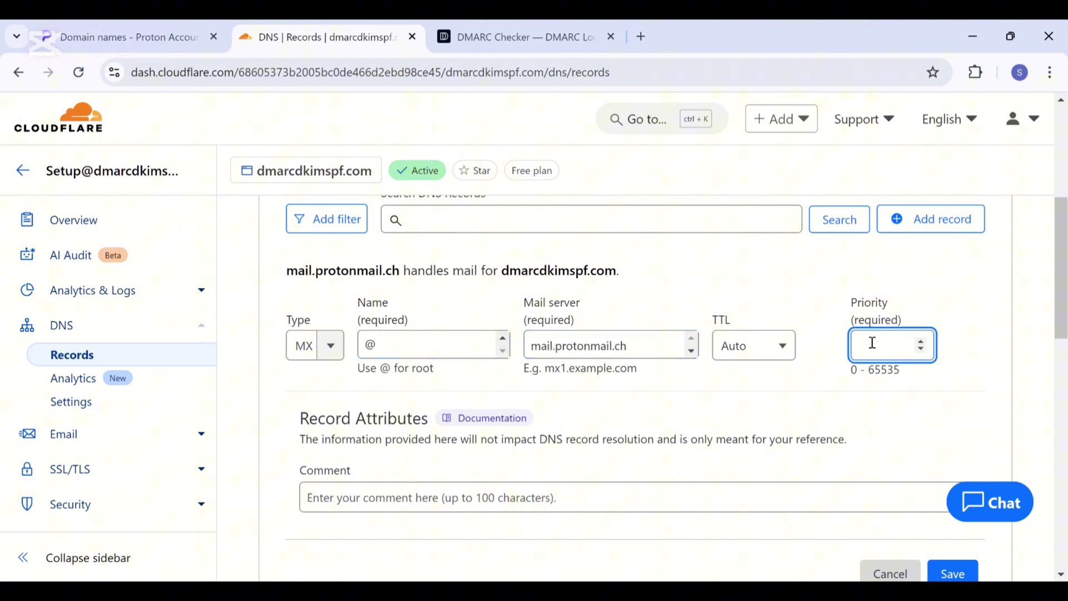
type("10")
scroll(948, 550, "down", 1)
left_click(947, 547)
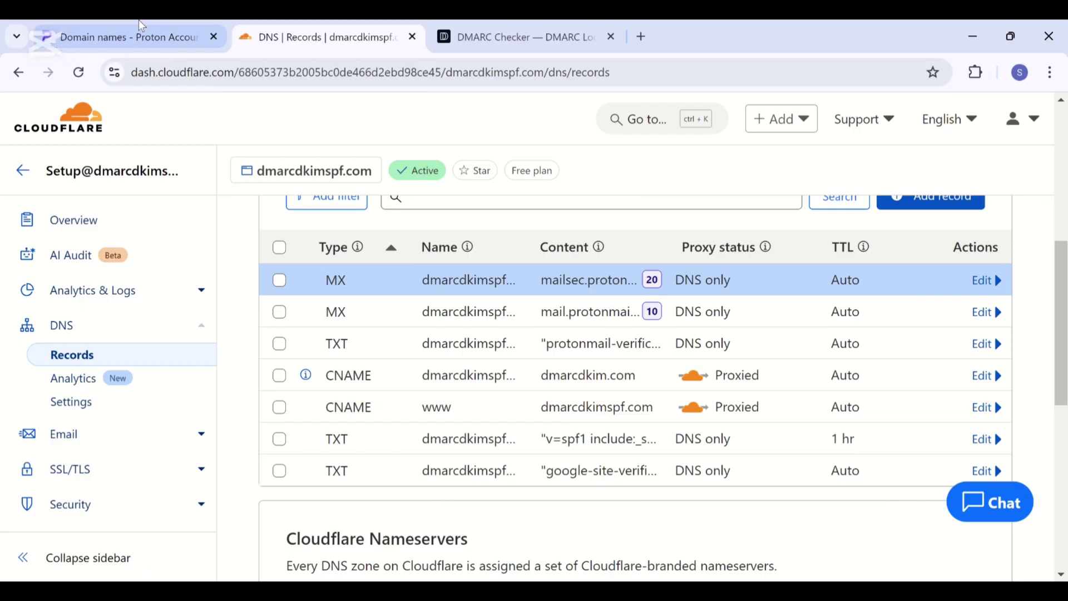
left_click(141, 25)
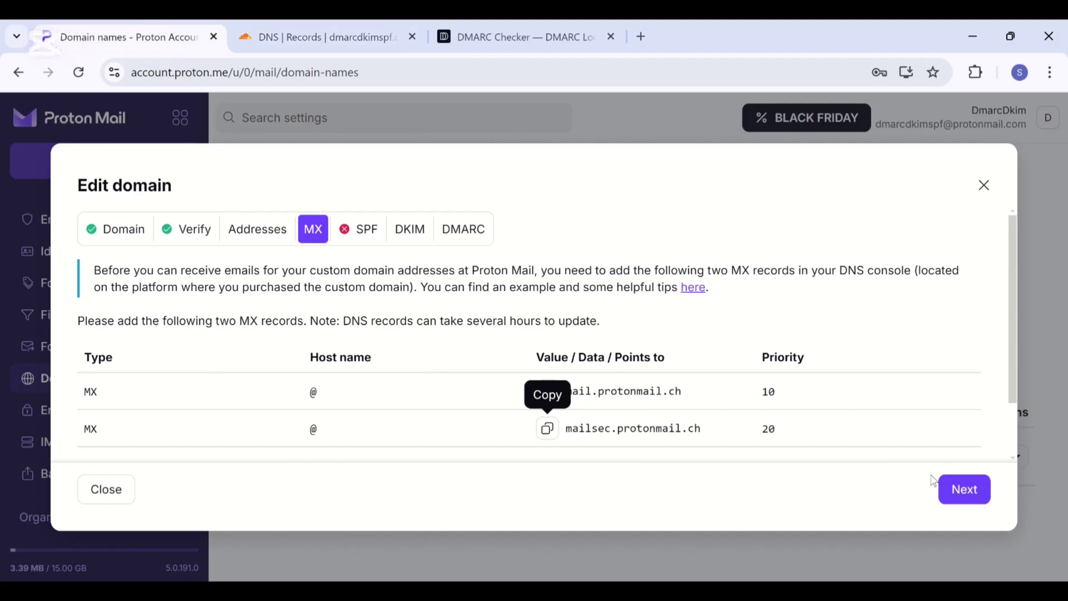
left_click(962, 489)
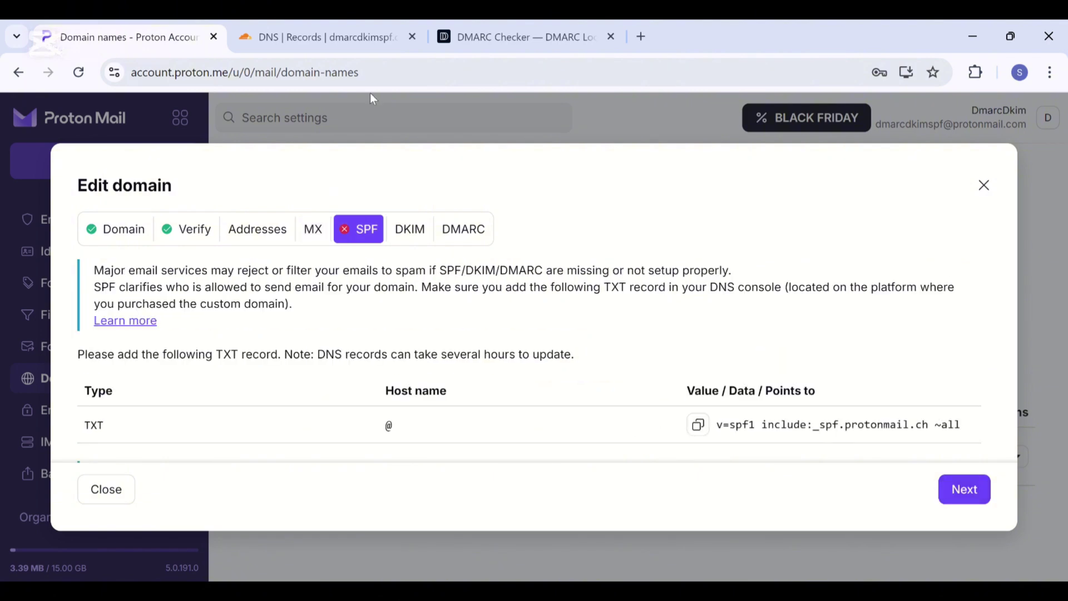
Step: Open Cloudflare's existing SPF TXT record for editing and copy Proton's SPF value
left_click(329, 36)
scroll(585, 434, "down", 1)
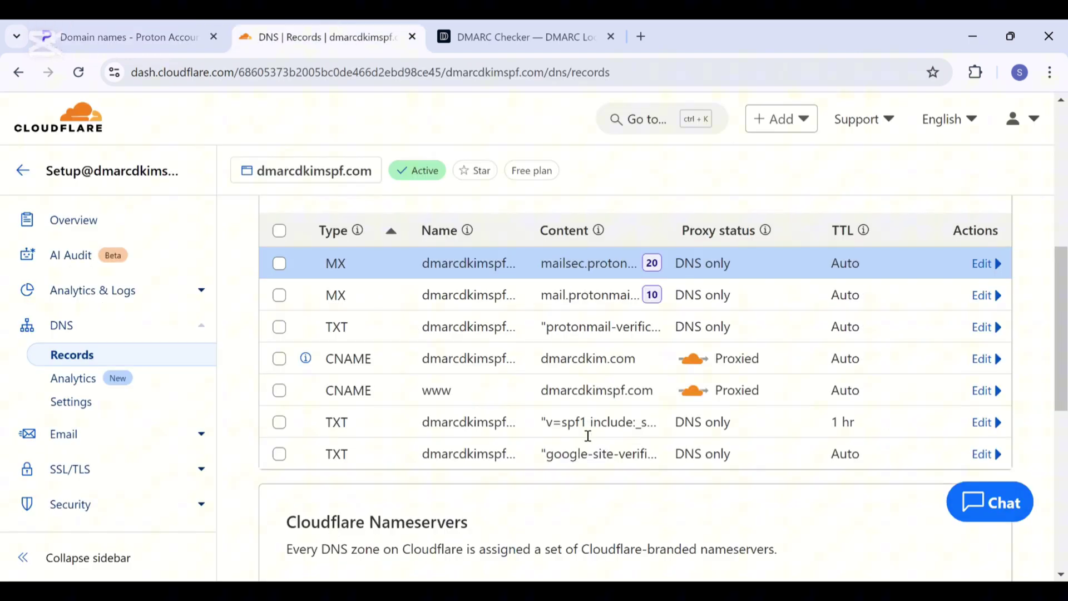
left_click(982, 414)
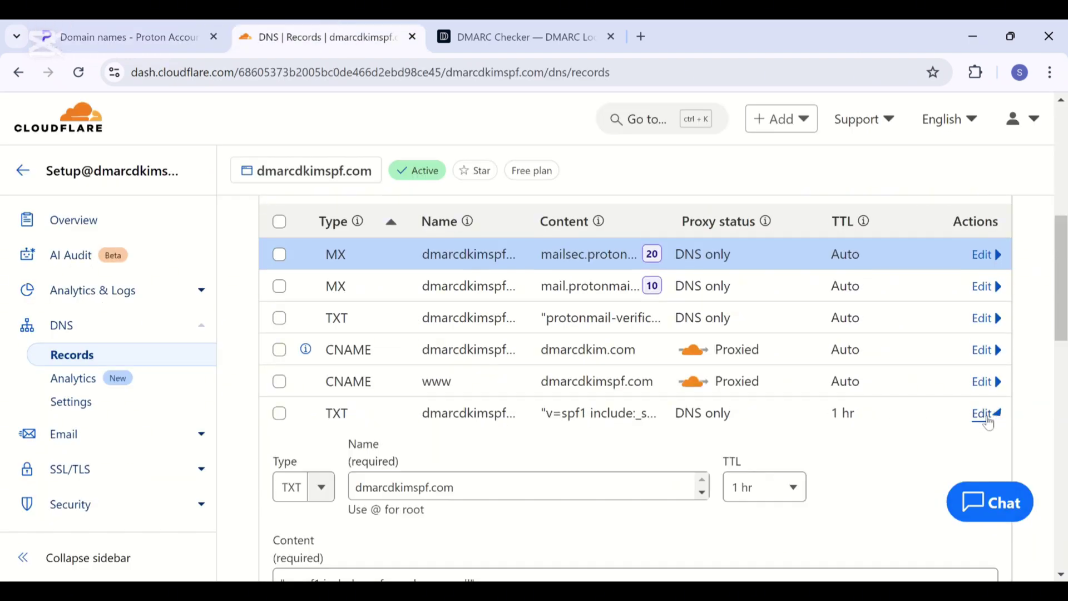
scroll(988, 422, "down", 2)
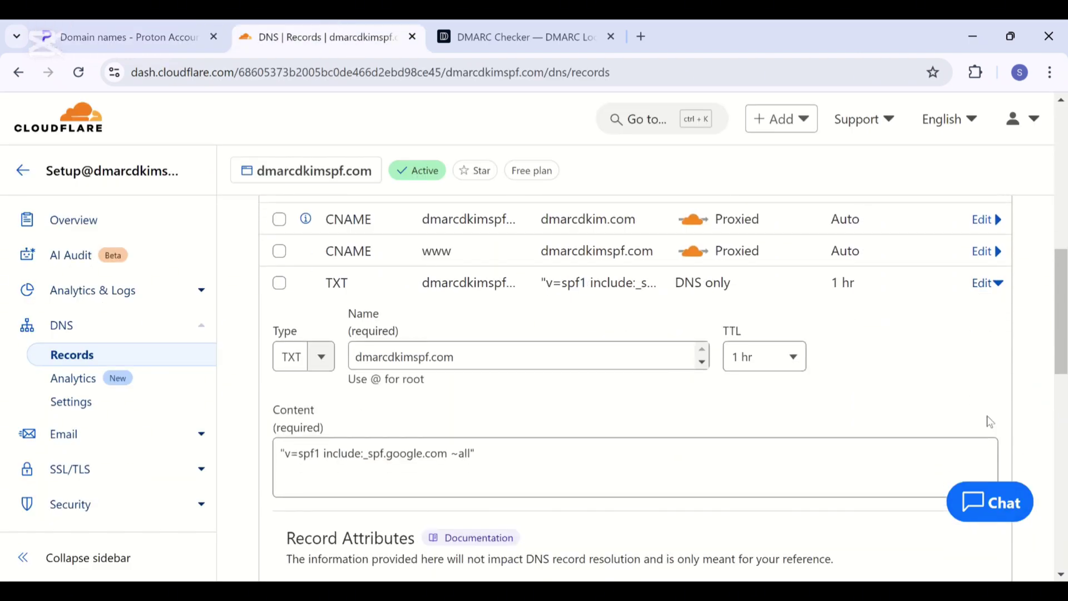
left_click(166, 27)
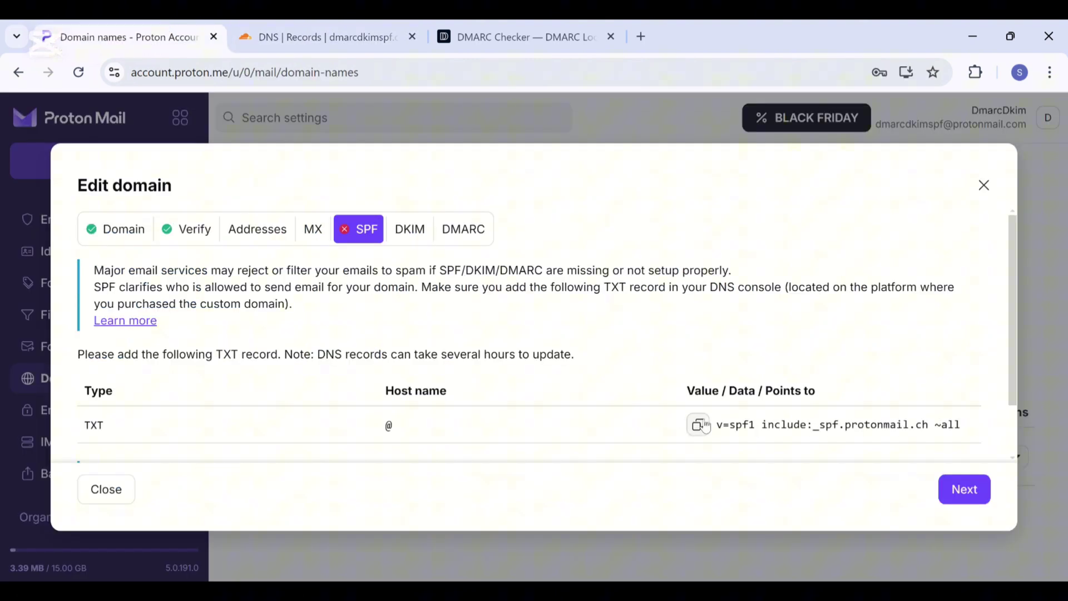
left_click(704, 426)
Step: Merge dmarcdkimspf.com's SPF with Proton's to get v=spf1 include:_spf.google.com include:_spf.protonmail.ch ~all
left_click(496, 25)
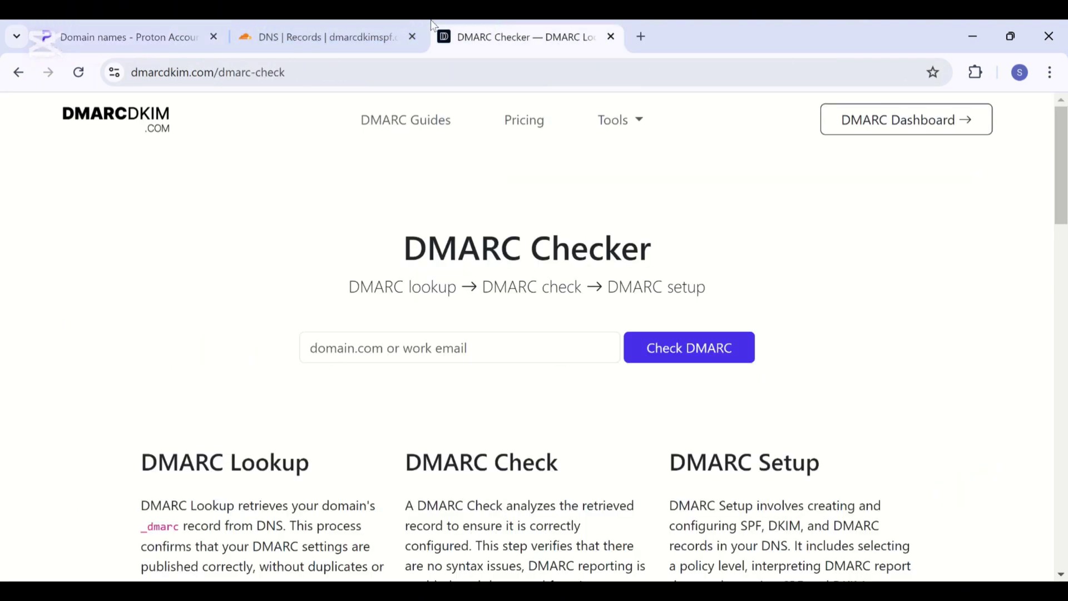
scroll(483, 328, "down", 20)
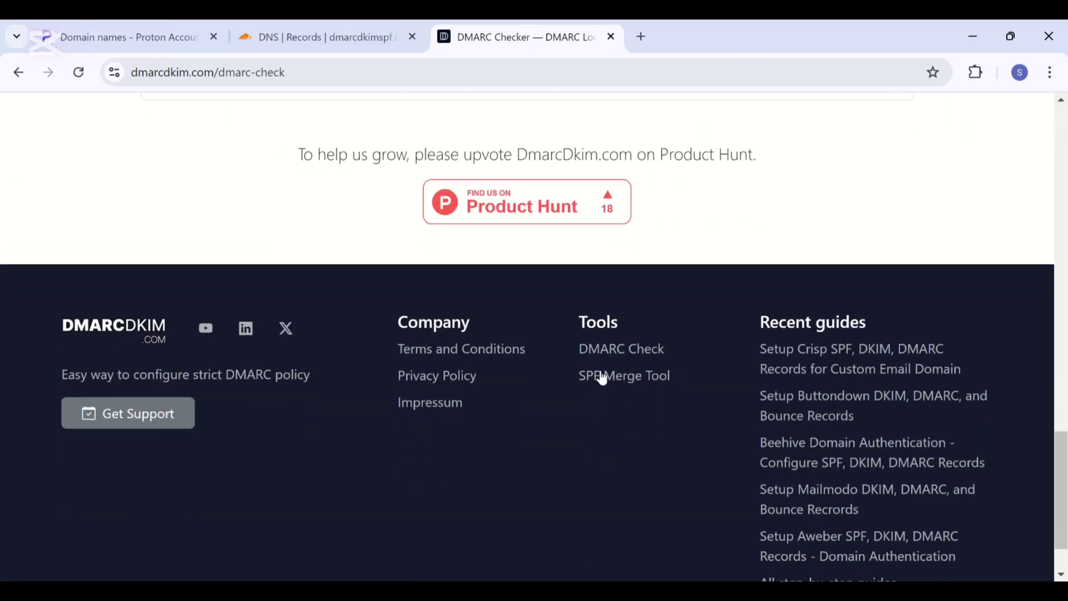
left_click(602, 376)
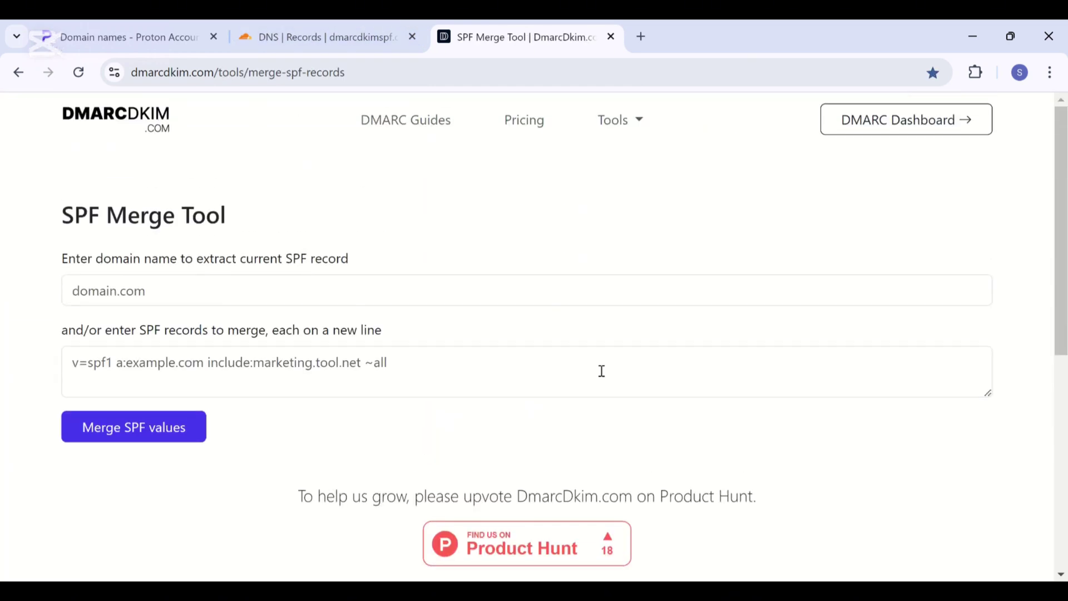
left_click(516, 301)
left_click(216, 320)
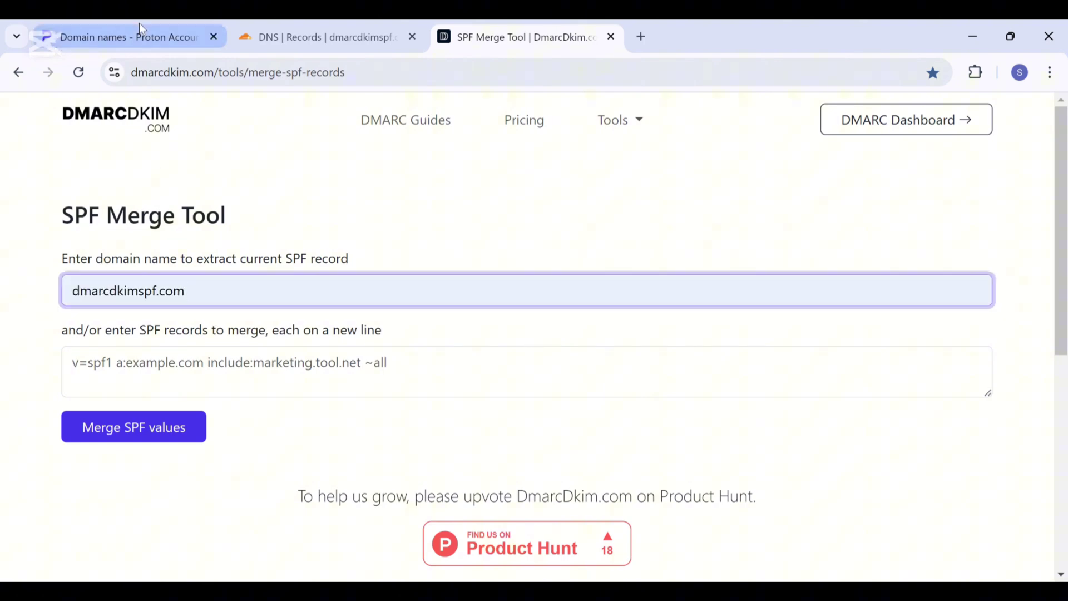
left_click(190, 372)
key("ctrl+v")
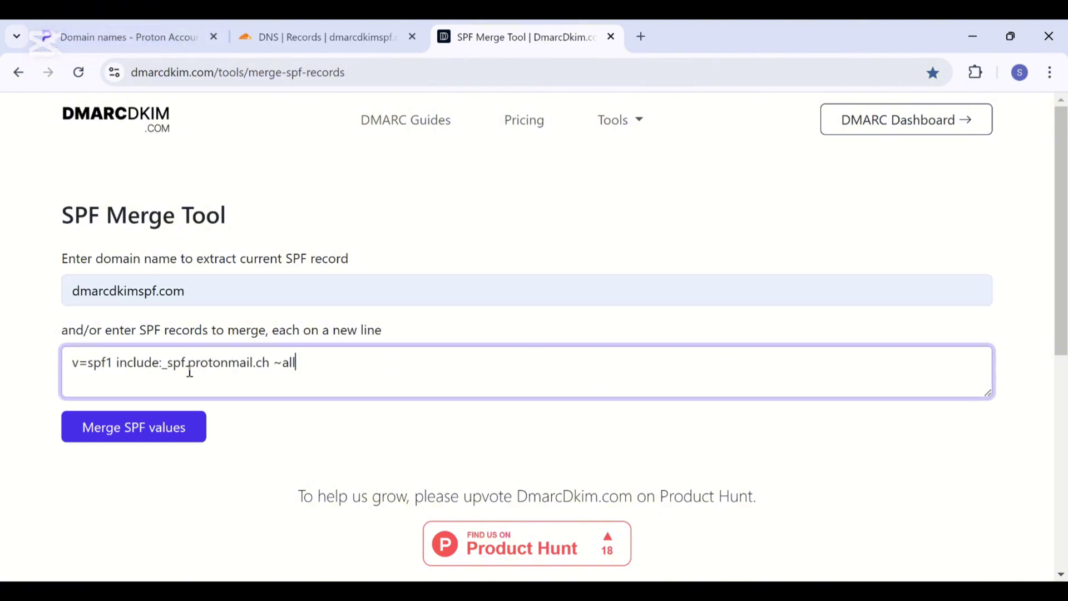
left_click(184, 432)
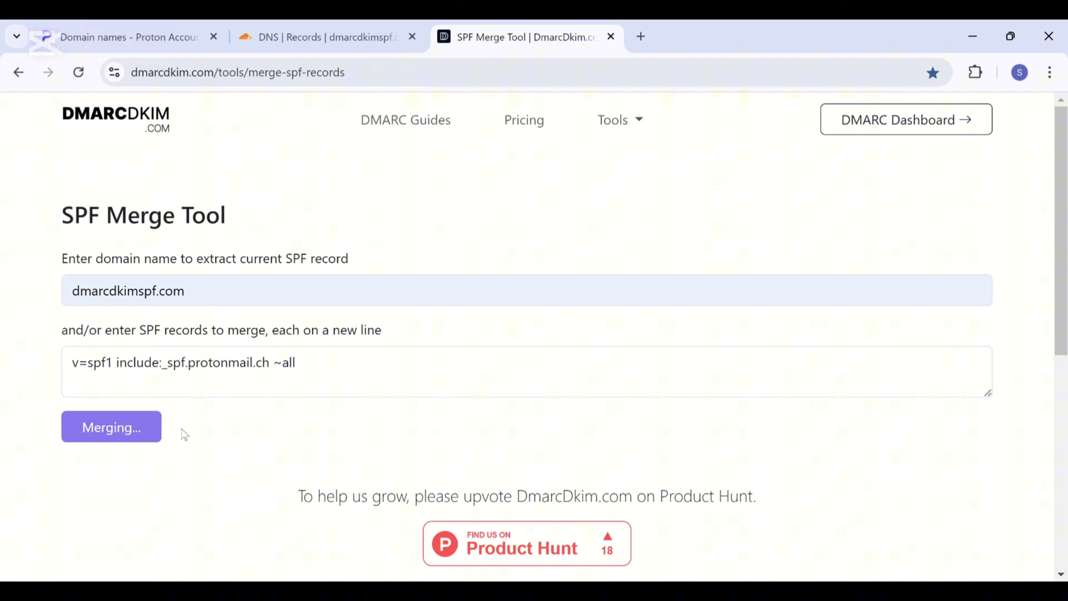
scroll(341, 467, "down", 2)
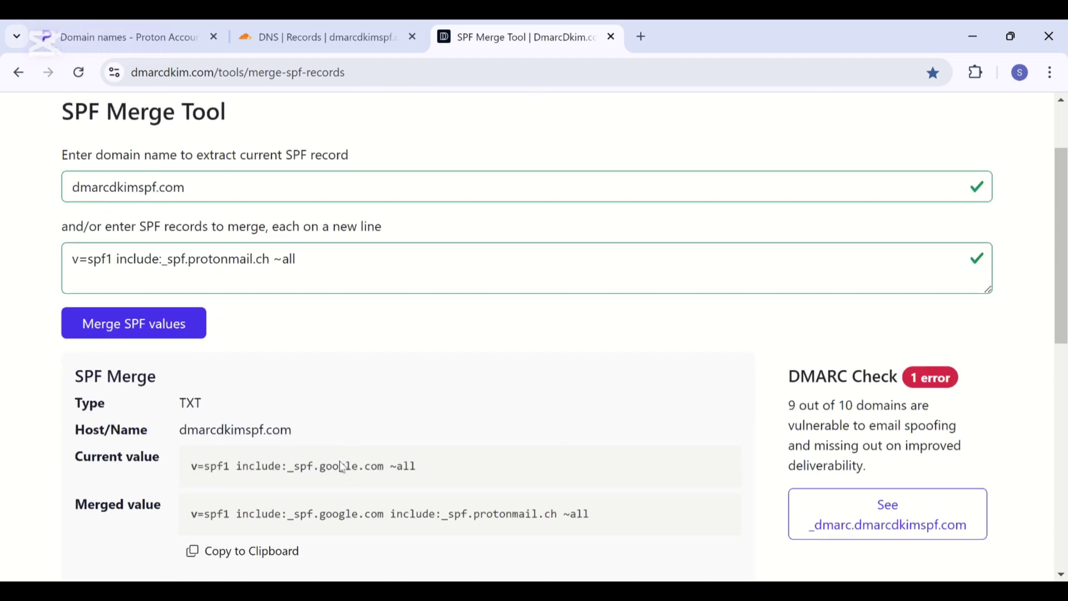
scroll(341, 466, "down", 1)
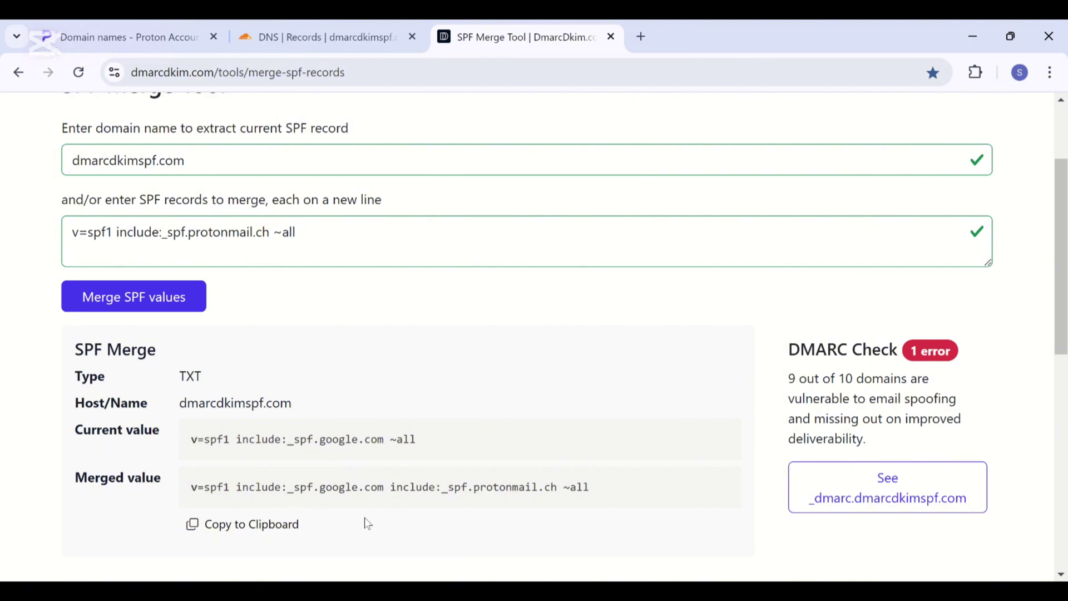
Step: Replace the Cloudflare SPF record content with the merged Google-plus-Proton value and save it
left_click(271, 520)
left_click(307, 39)
left_click(448, 469)
key("ctrl+a")
key("ctrl+v")
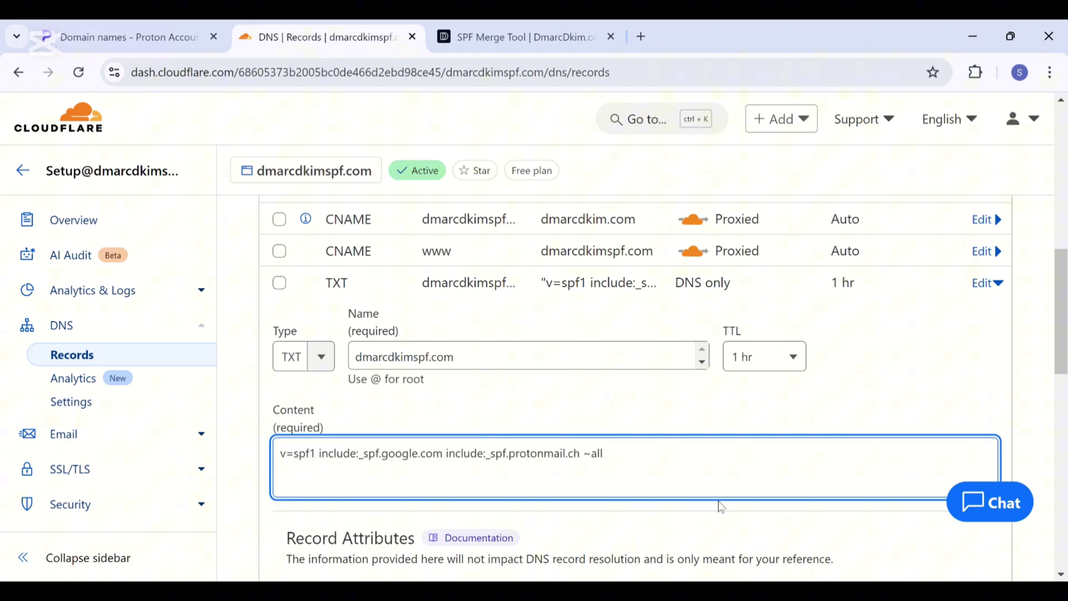
scroll(721, 506, "down", 2)
scroll(721, 506, "down", 5)
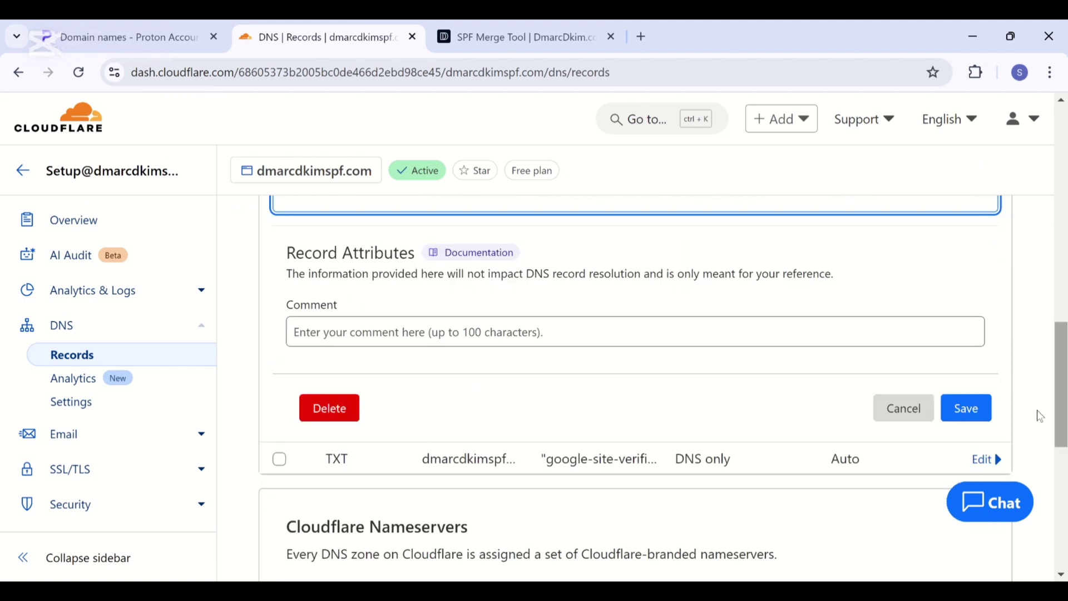
left_click(966, 409)
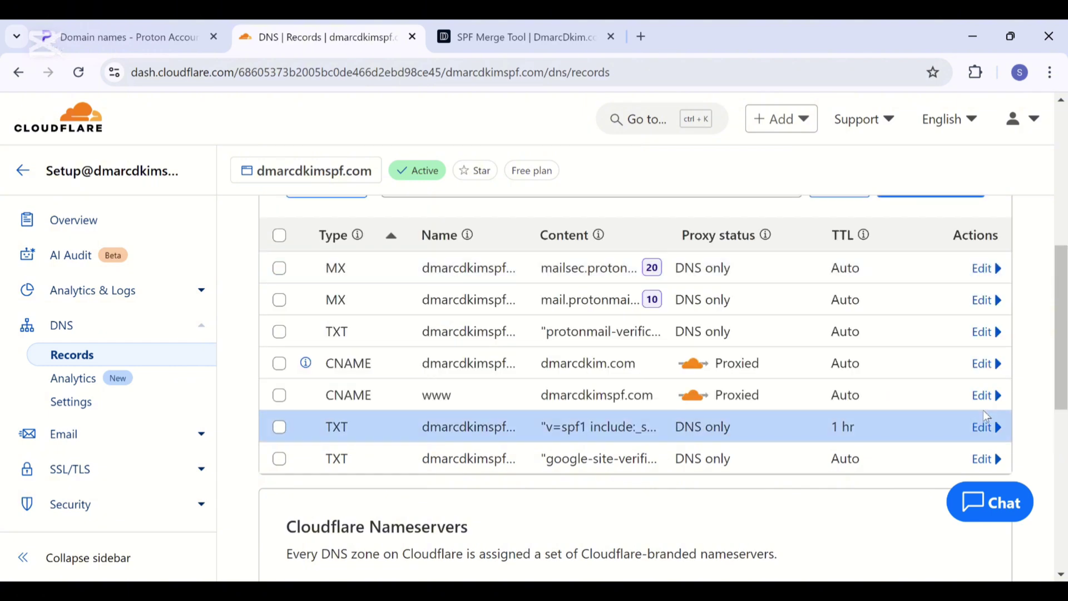
Step: Advance Proton to the DKIM step and start a Cloudflare CNAME named with the first DKIM host
left_click(139, 34)
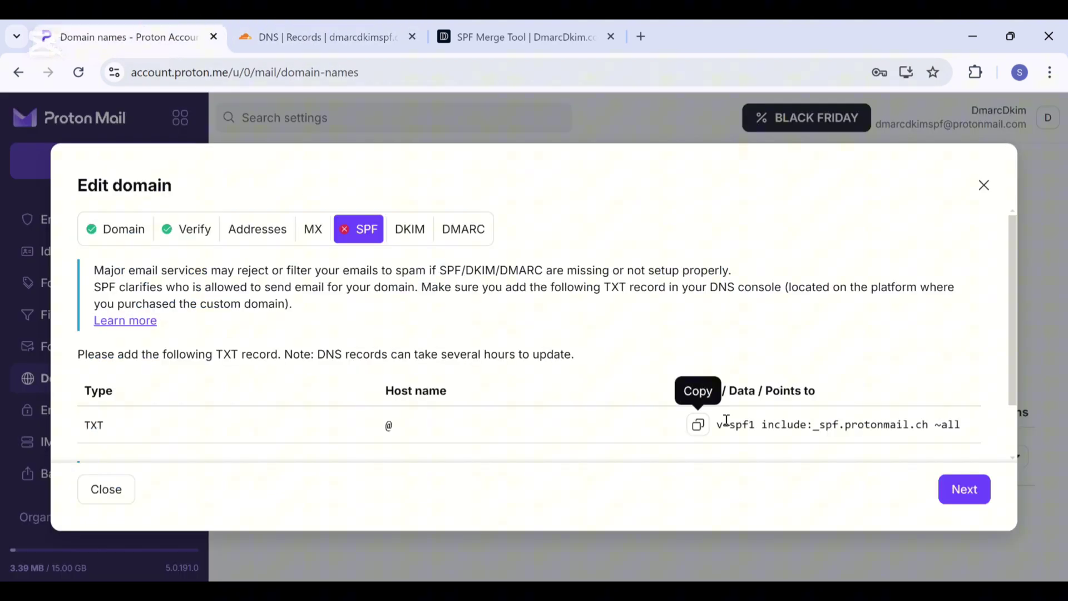
left_click(965, 489)
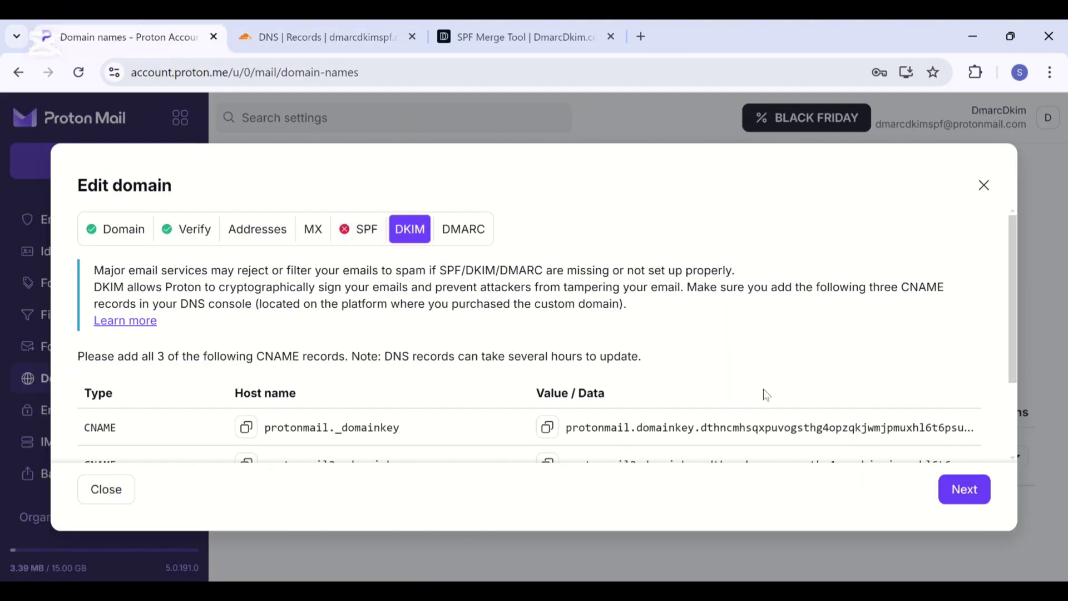
scroll(765, 395, "down", 2)
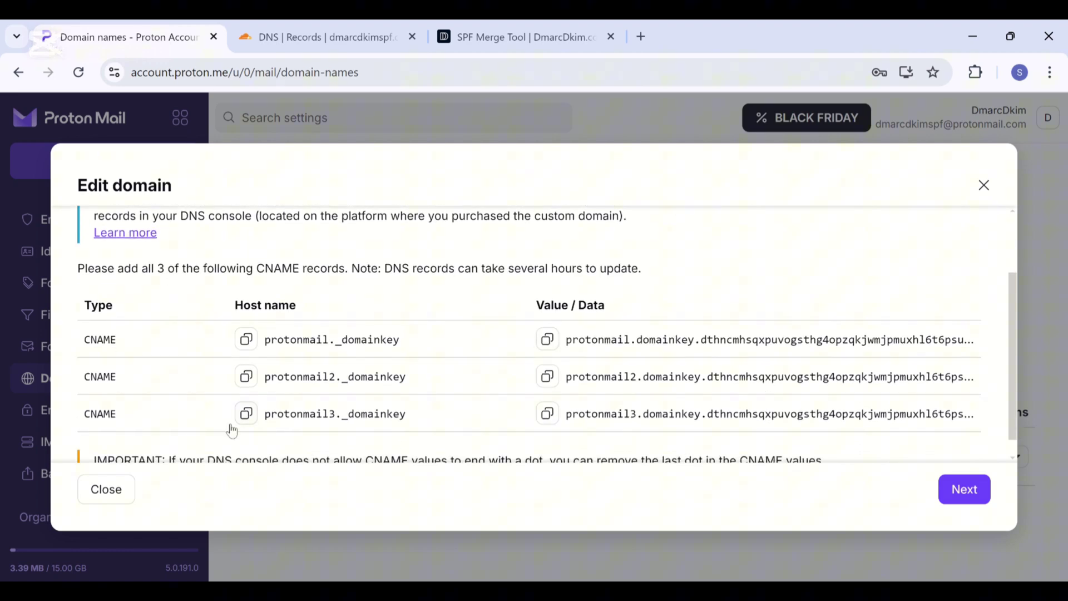
left_click(246, 339)
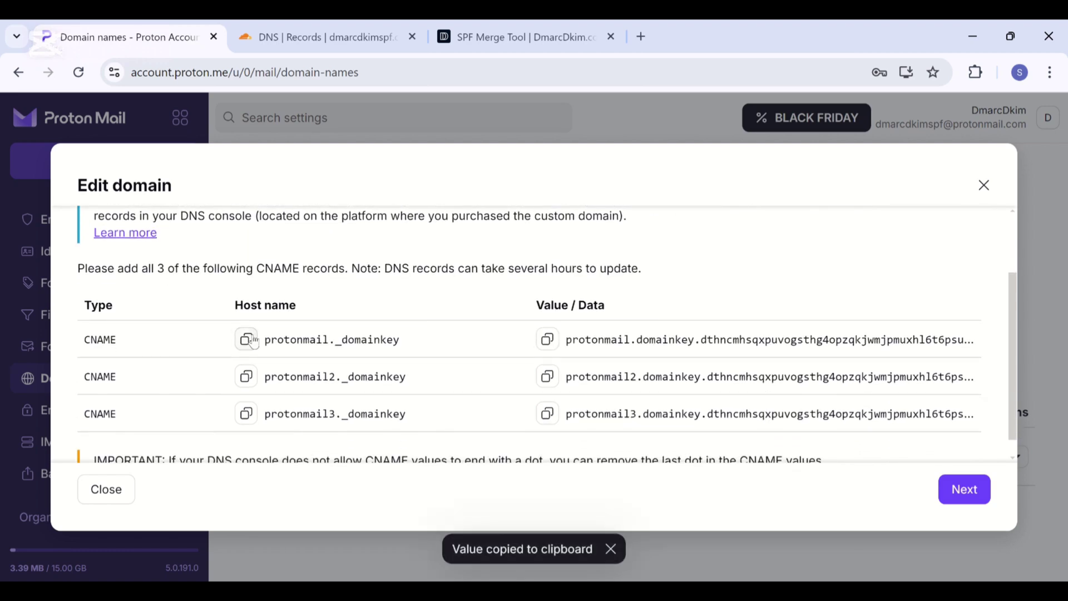
left_click(323, 30)
scroll(504, 419, "up", 2)
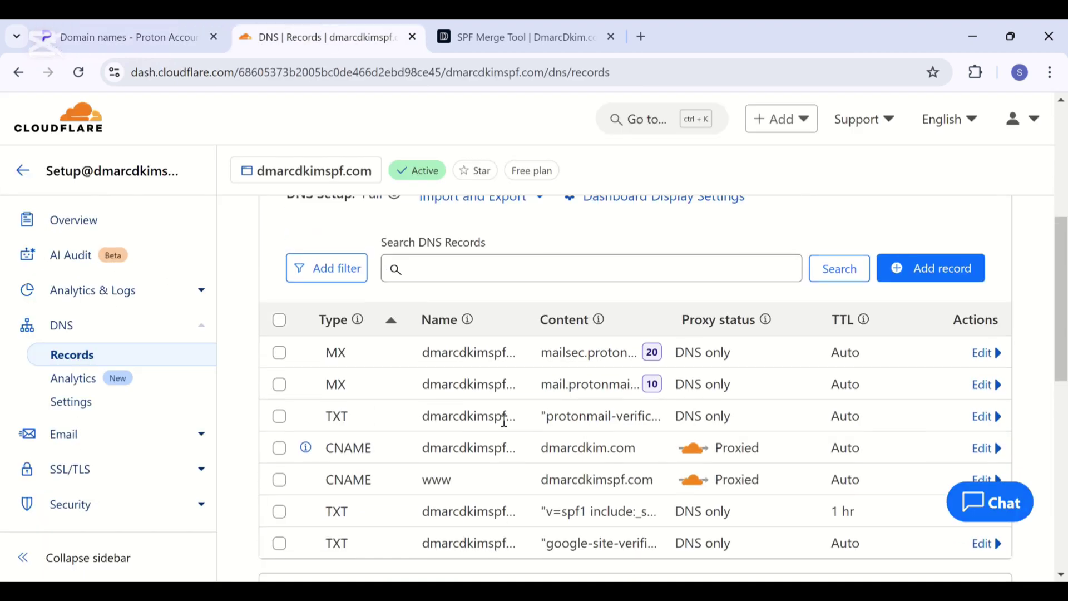
left_click(916, 282)
left_click(328, 396)
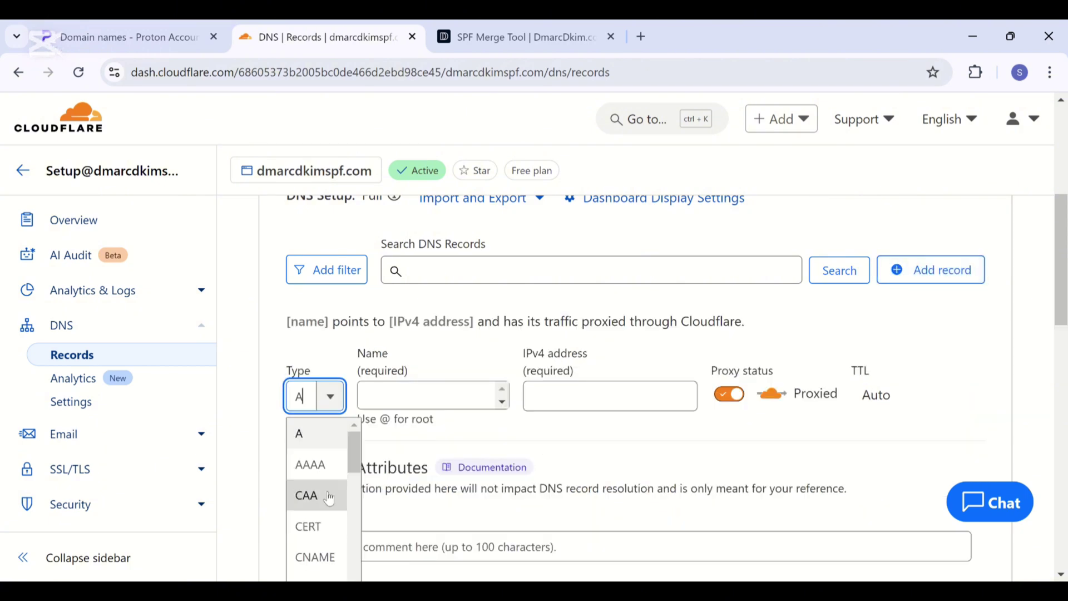
left_click(329, 558)
left_click(426, 396)
key("ctrl+v")
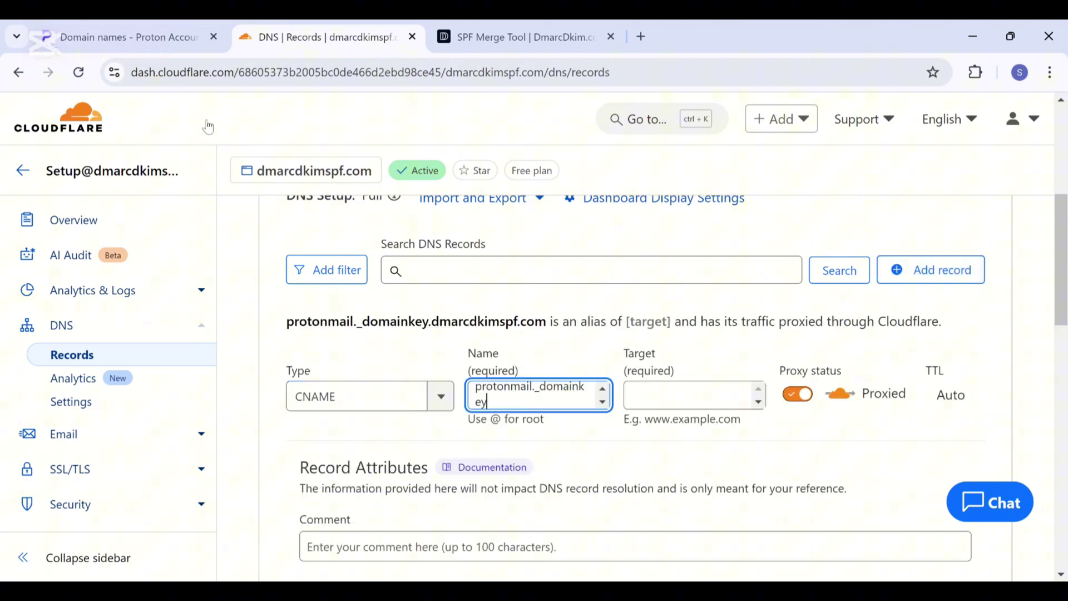
Step: Set the CNAME target to Proton's first DKIM value, make it DNS only, and save
left_click(123, 25)
left_click(548, 339)
left_click(323, 36)
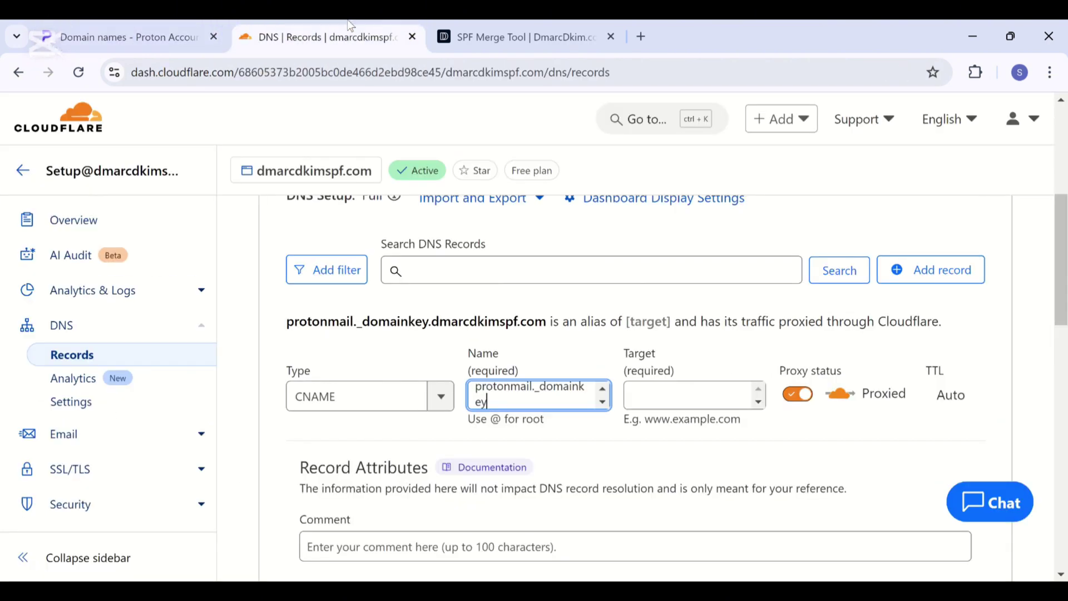
left_click(651, 395)
key("ctrl+v")
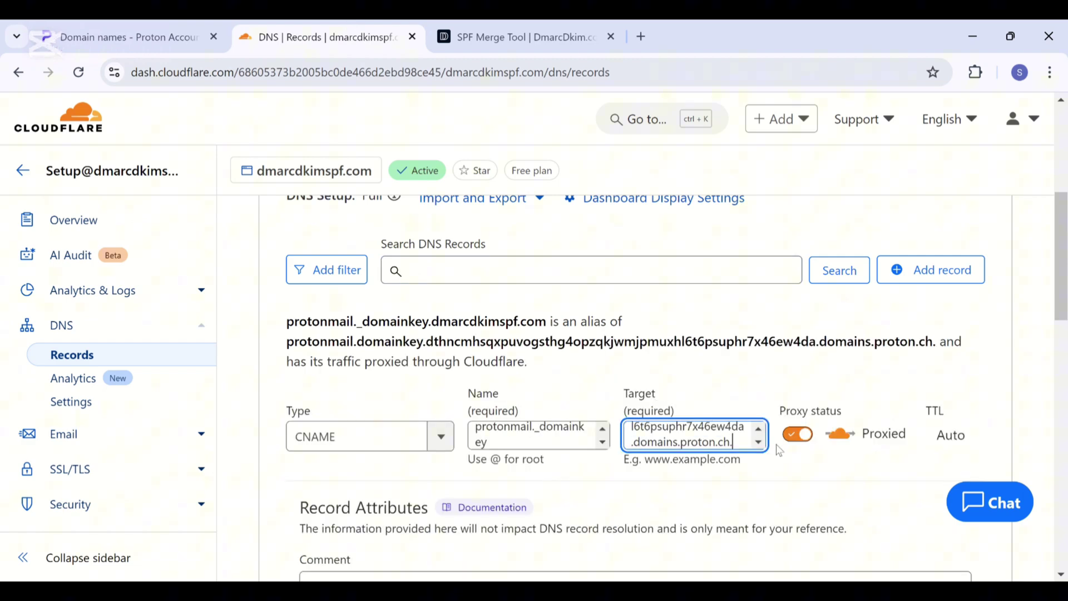
left_click(798, 435)
scroll(805, 437, "down", 3)
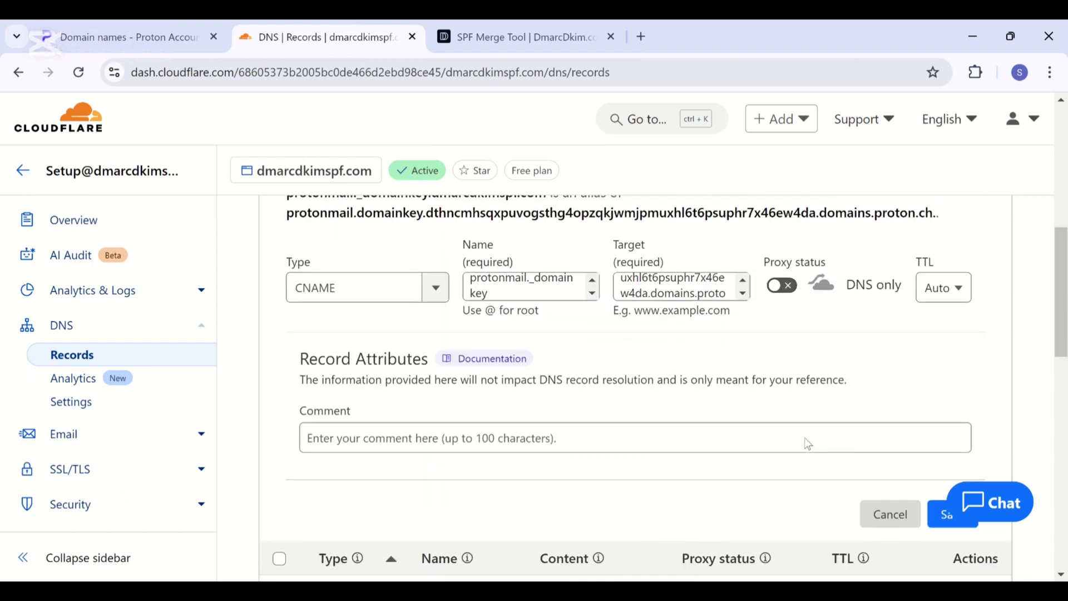
left_click(963, 462)
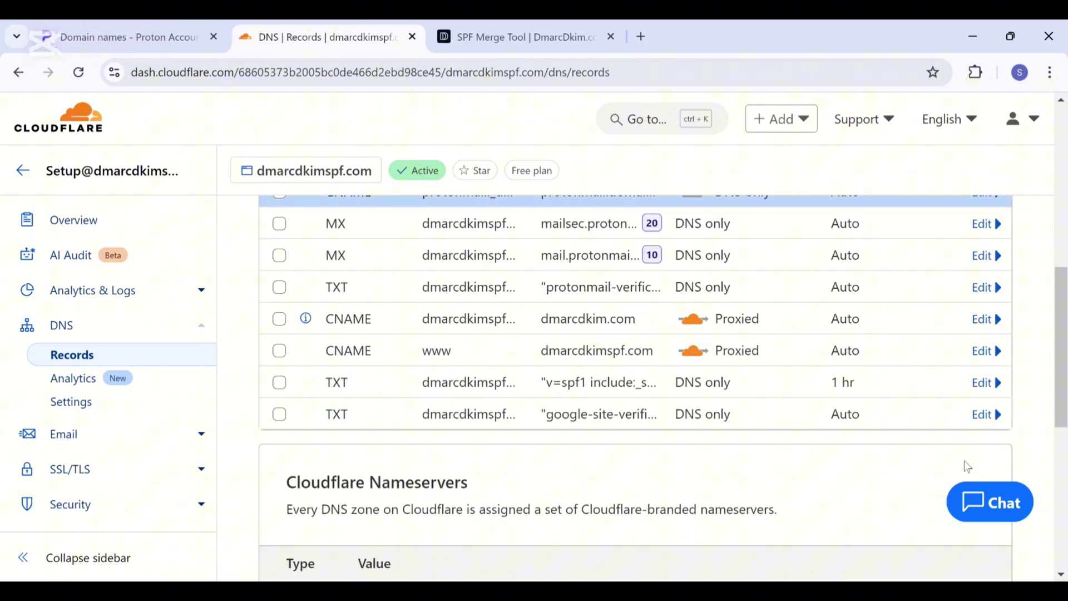
Step: Begin another new DNS record in Cloudflare, then go back to Proton's DKIM records
left_click(927, 259)
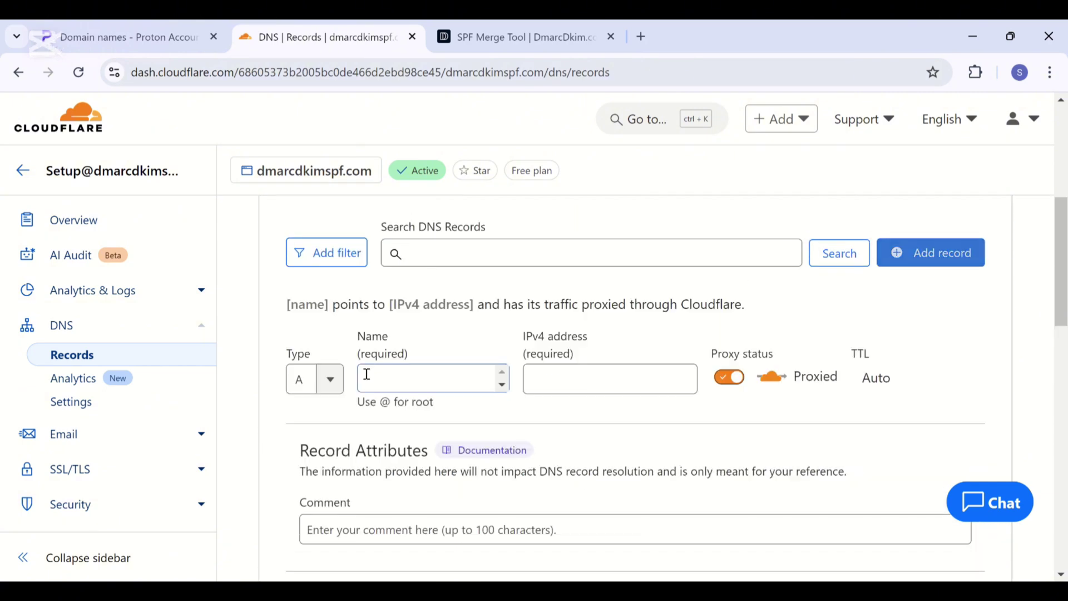
left_click(328, 379)
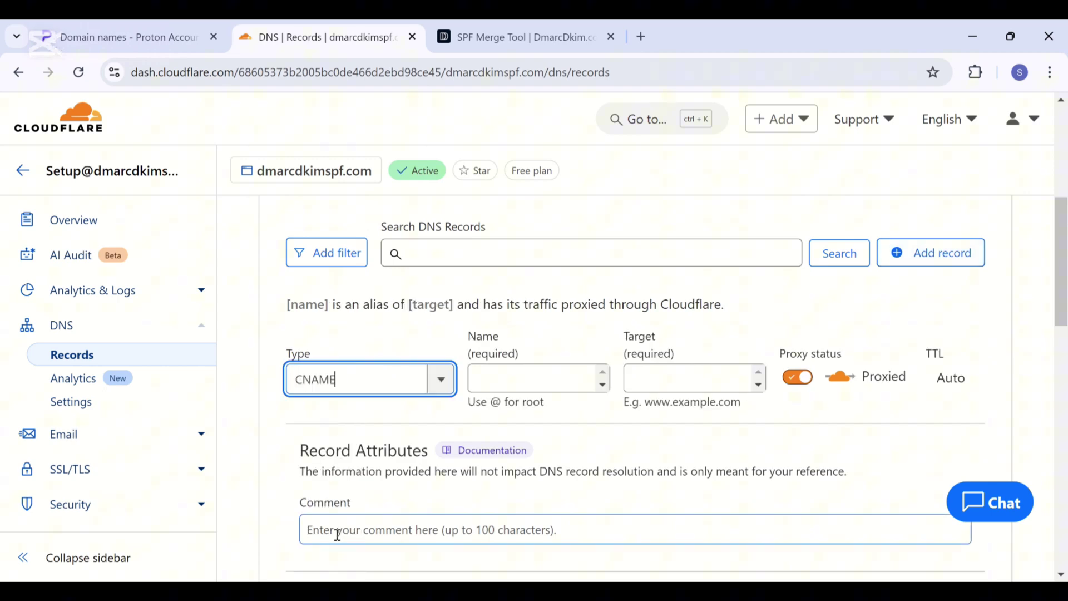
left_click(132, 35)
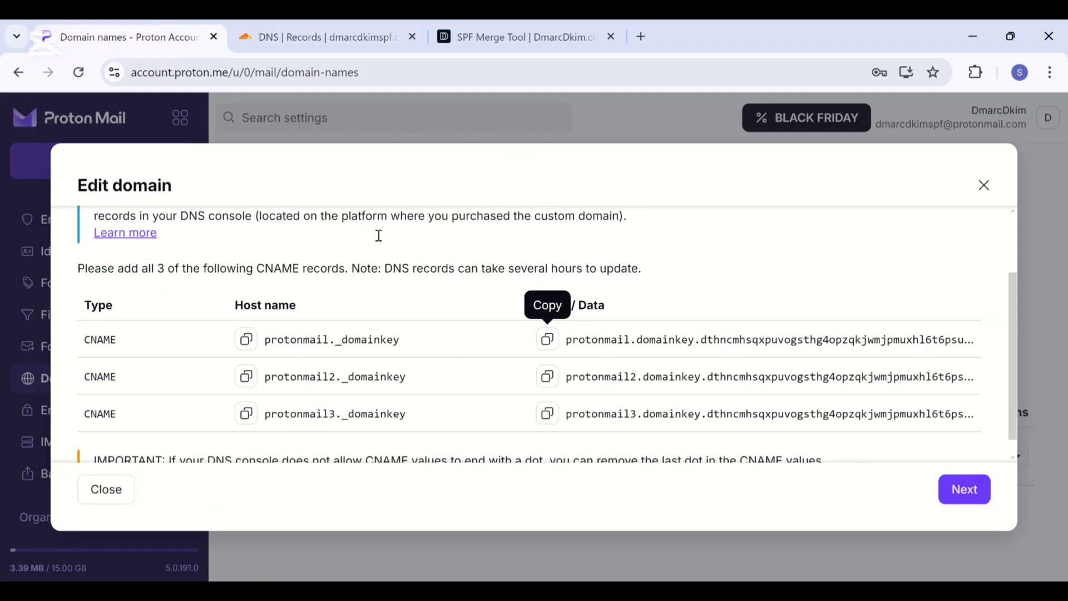
Step: Copy the second DKIM host name and advance Proton's setup to the DMARC step
left_click(245, 376)
left_click(325, 37)
left_click(192, 27)
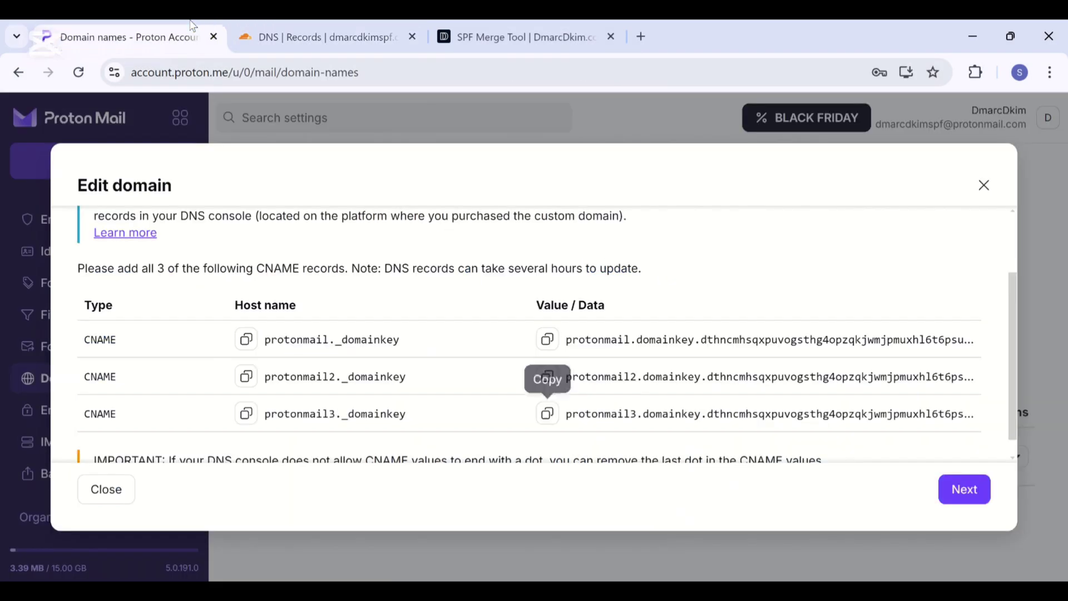
left_click(962, 489)
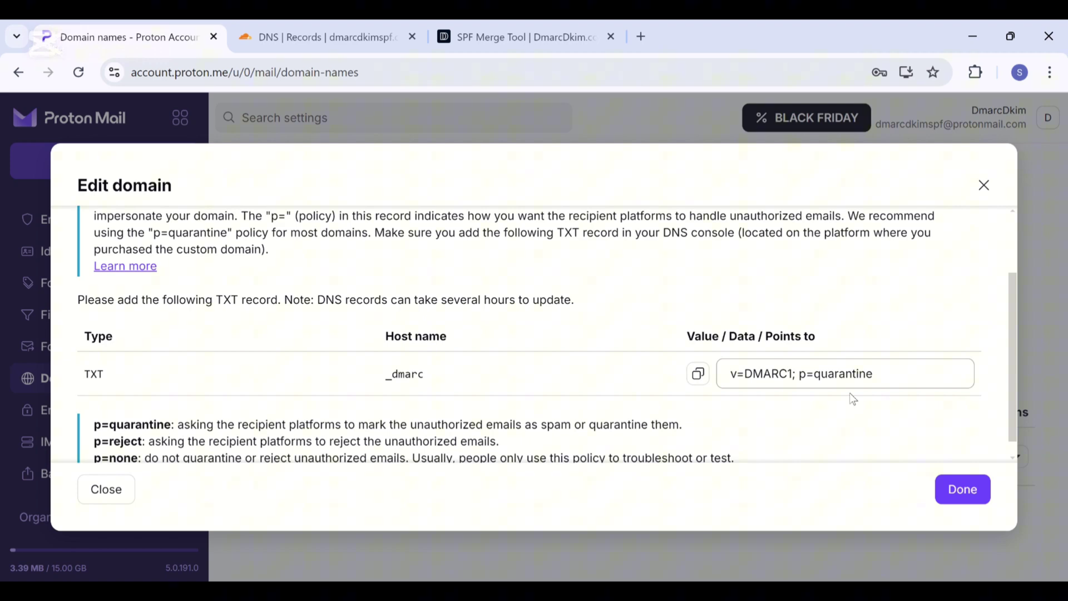
Step: Open DmarcDkim.com's DMARC Check tool from the SPF Merge Tool page
left_click(470, 42)
scroll(551, 255, "down", 10)
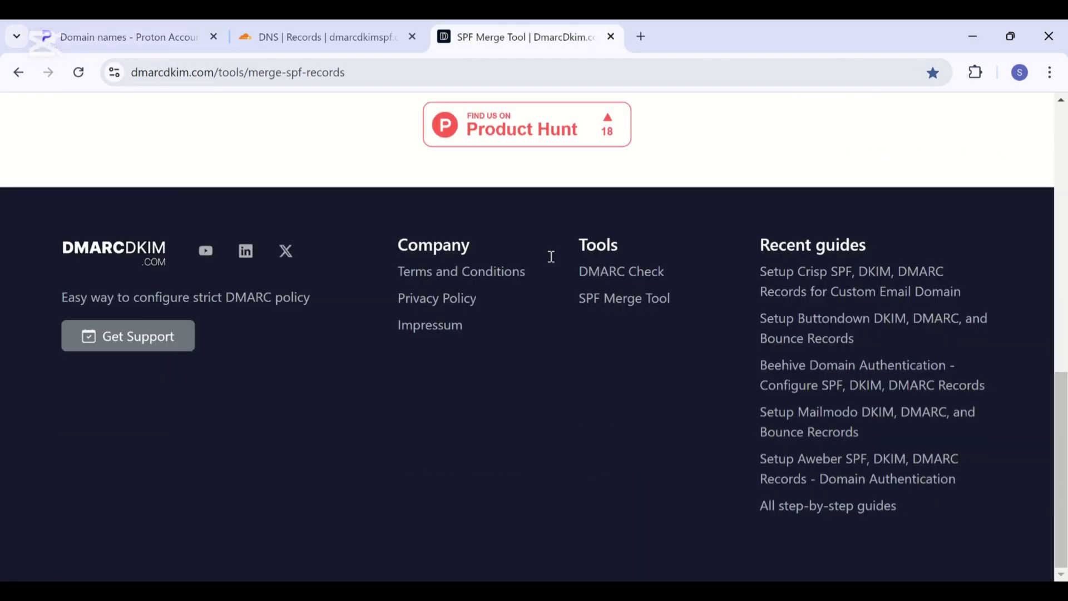
left_click(640, 274)
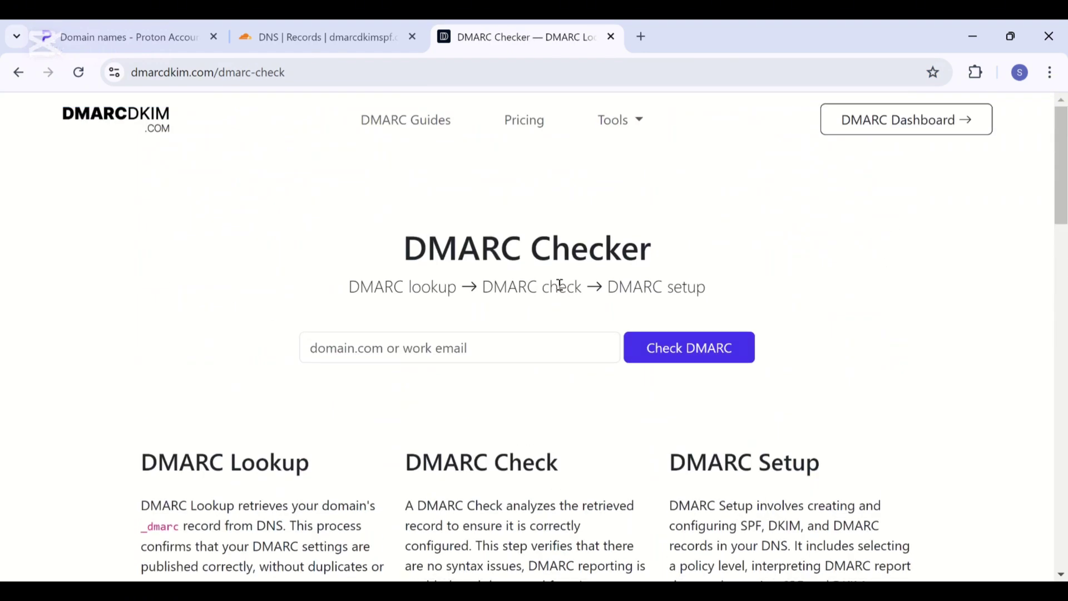
Step: Run a DMARC check on dmarcdkimspf.com and scroll to the suggested p=none monitoring TXT record
left_click(529, 355)
key("ctrl+v")
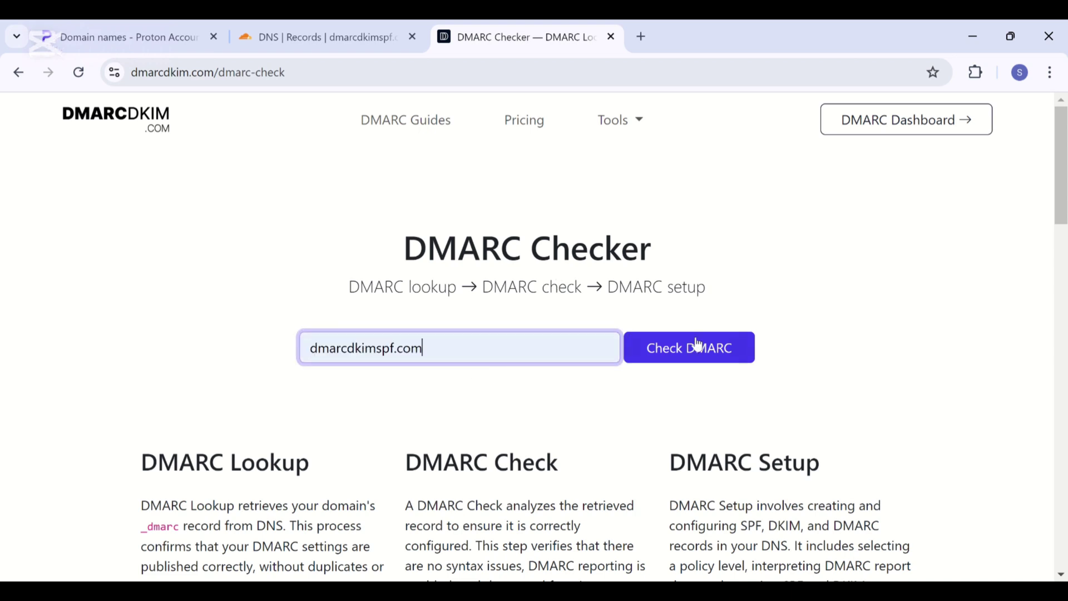
left_click(725, 349)
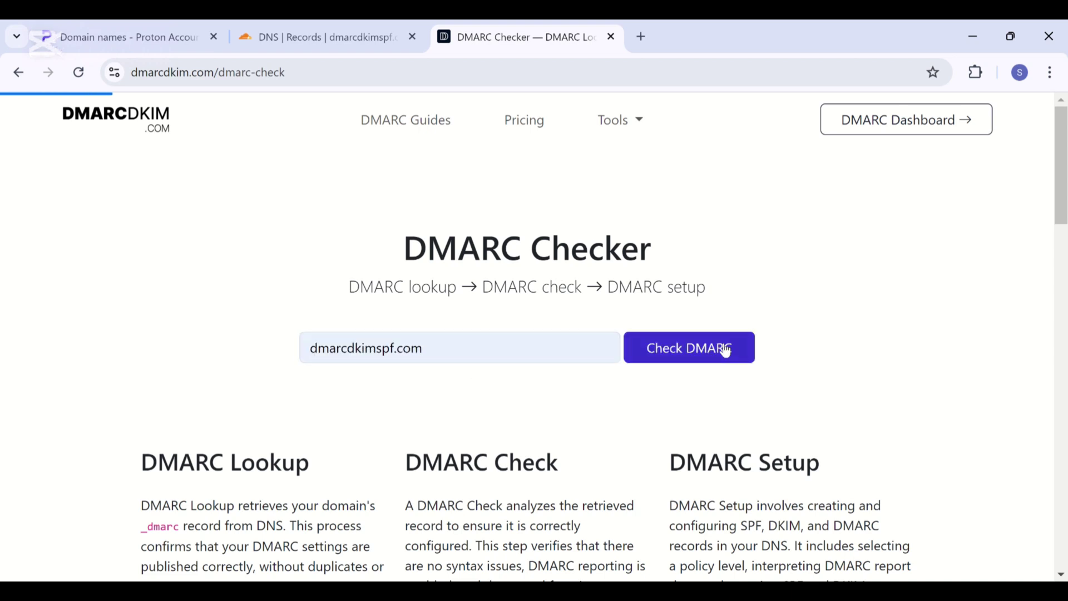
scroll(726, 350, "down", 2)
scroll(727, 350, "down", 2)
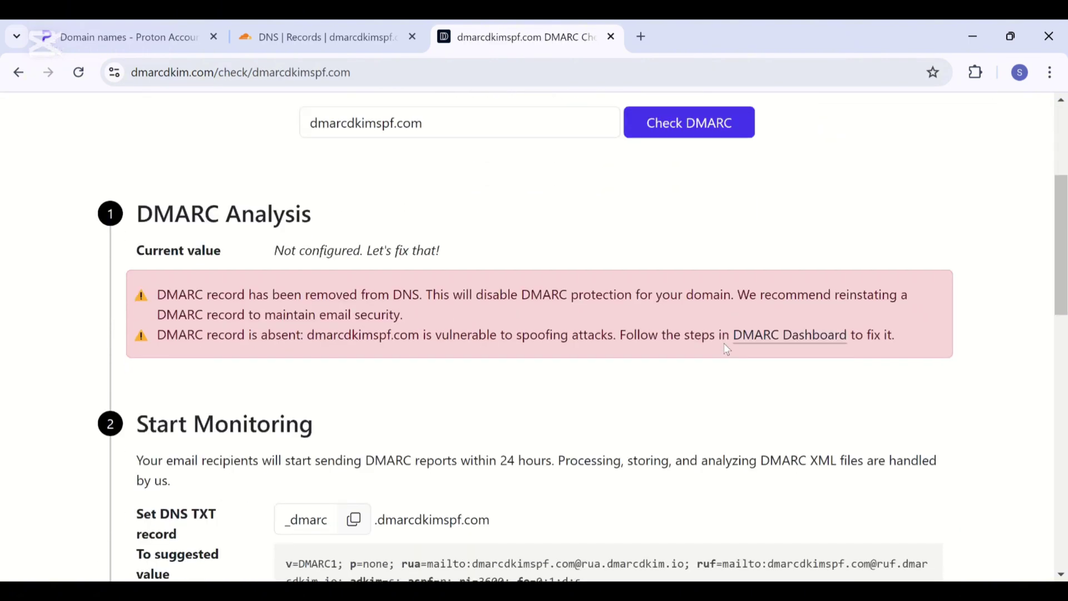
scroll(727, 349, "down", 2)
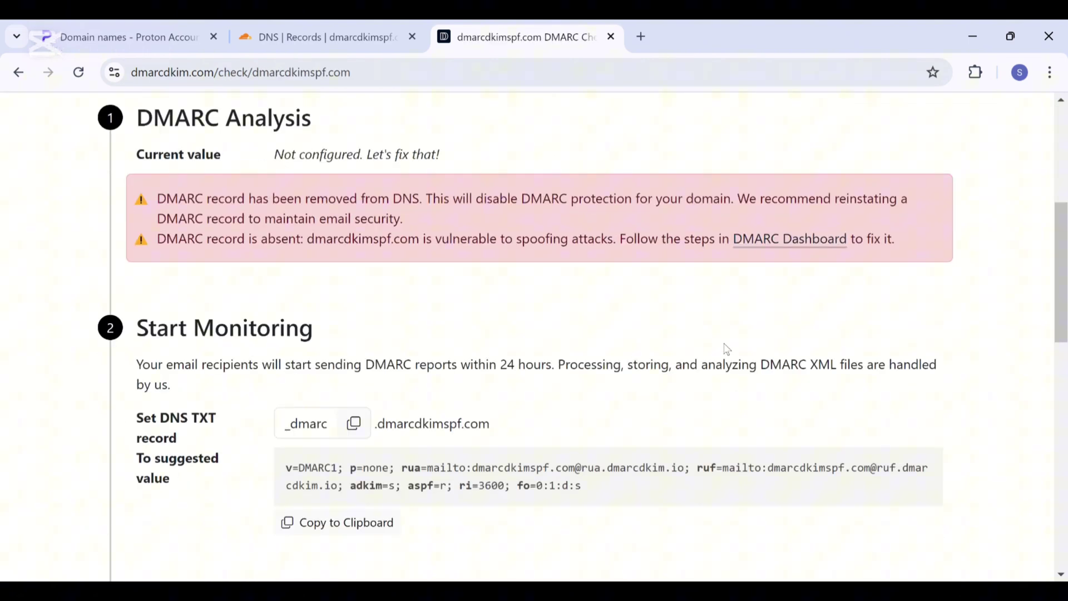
Step: Start a new Cloudflare DNS record of type TXT named _dmarc
left_click(354, 422)
left_click(323, 36)
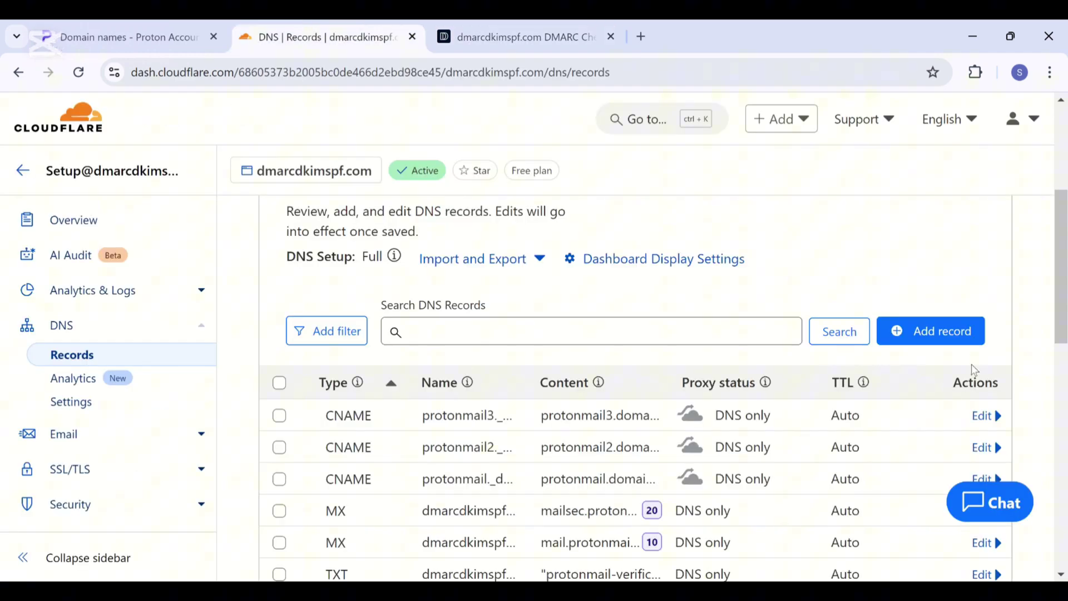
left_click(951, 336)
left_click(384, 464)
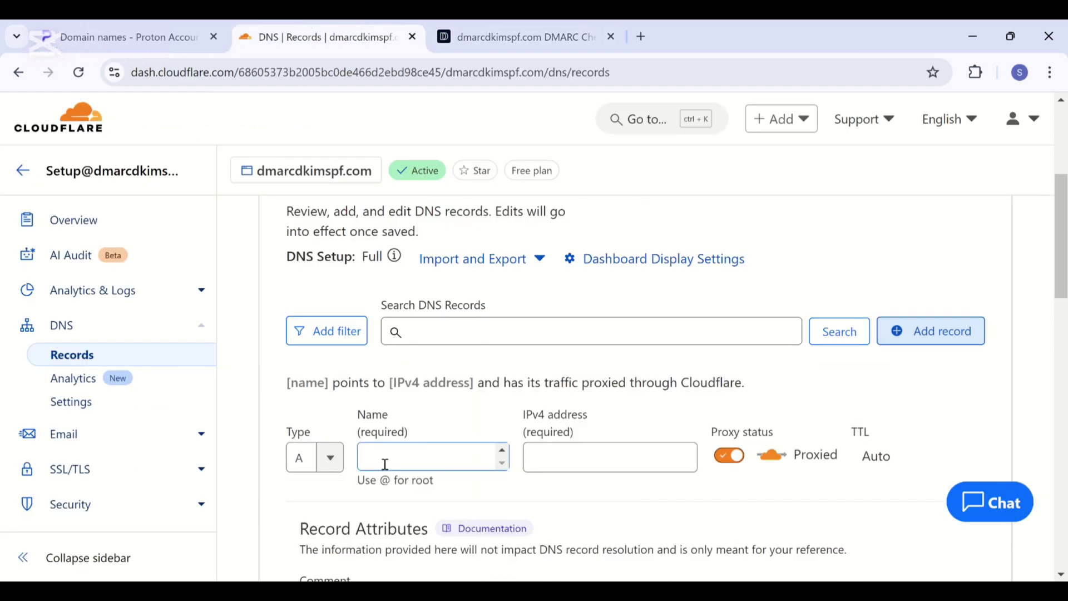
left_click(327, 457)
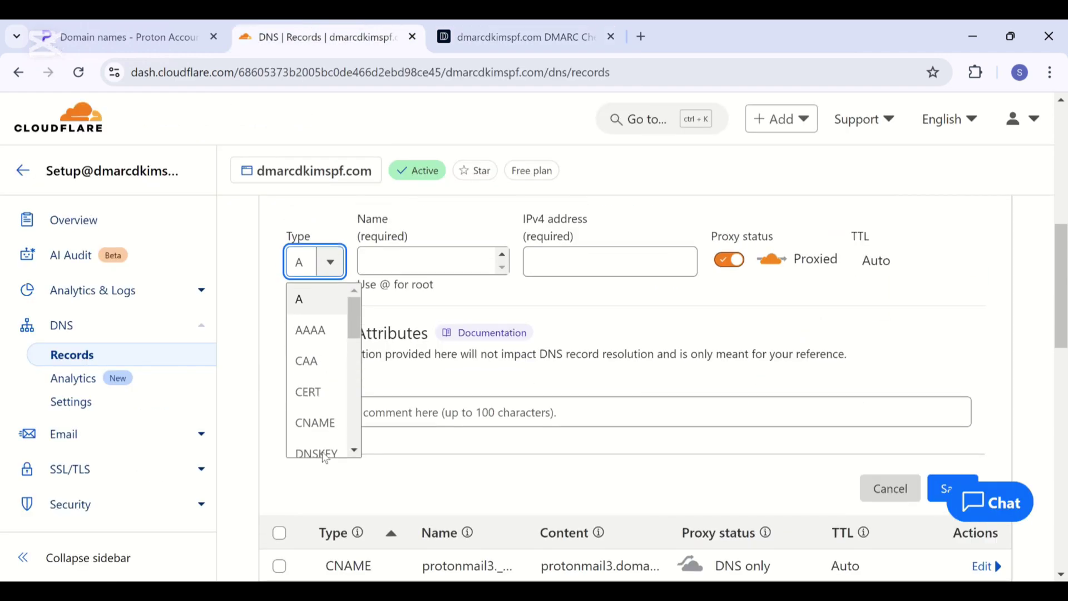
scroll(309, 422, "down", 5)
left_click(326, 440)
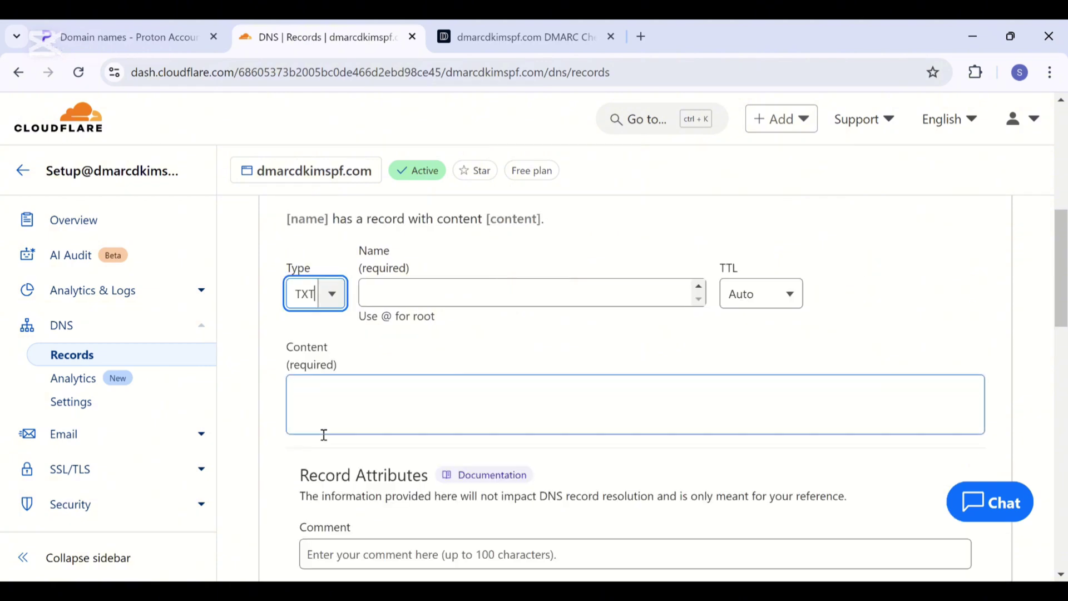
left_click(475, 298)
type("_dmarc")
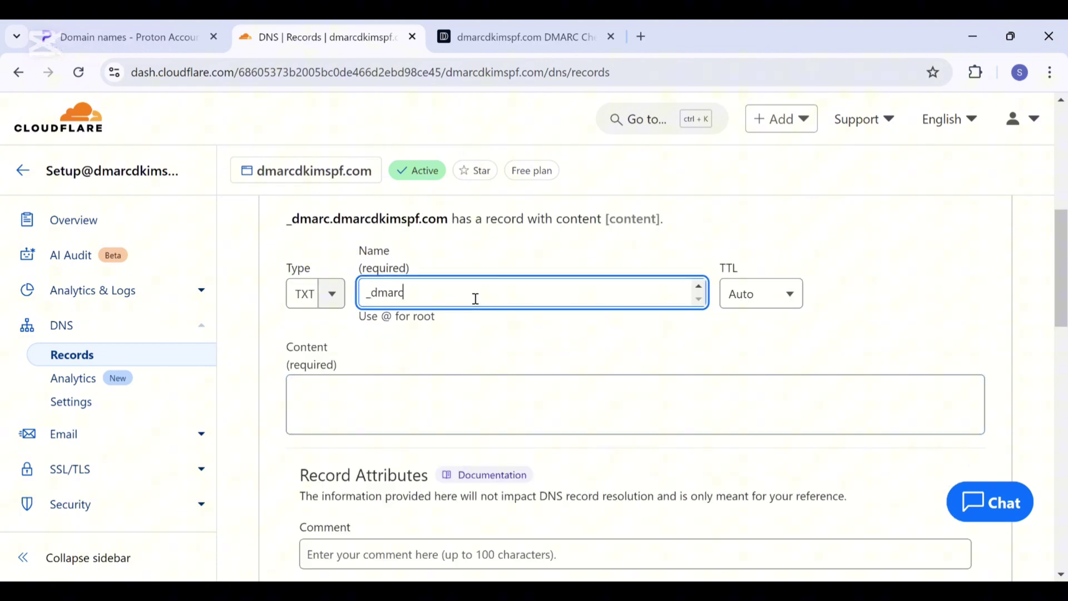
Step: Paste the DMARC checker's suggested v=DMARC1; p=none value as the content and save the record
left_click(489, 25)
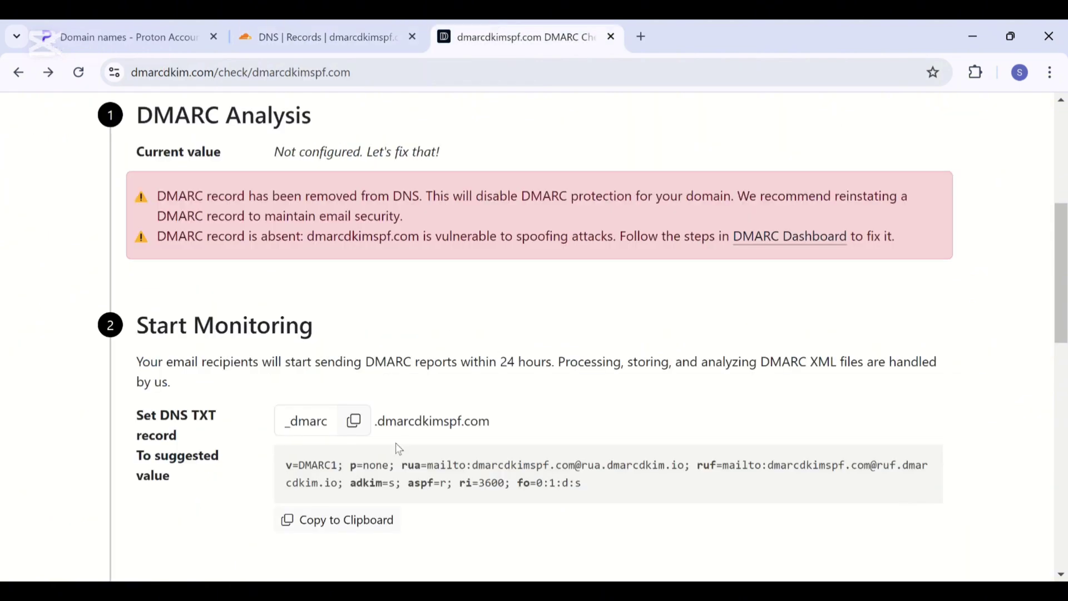
left_click(355, 534)
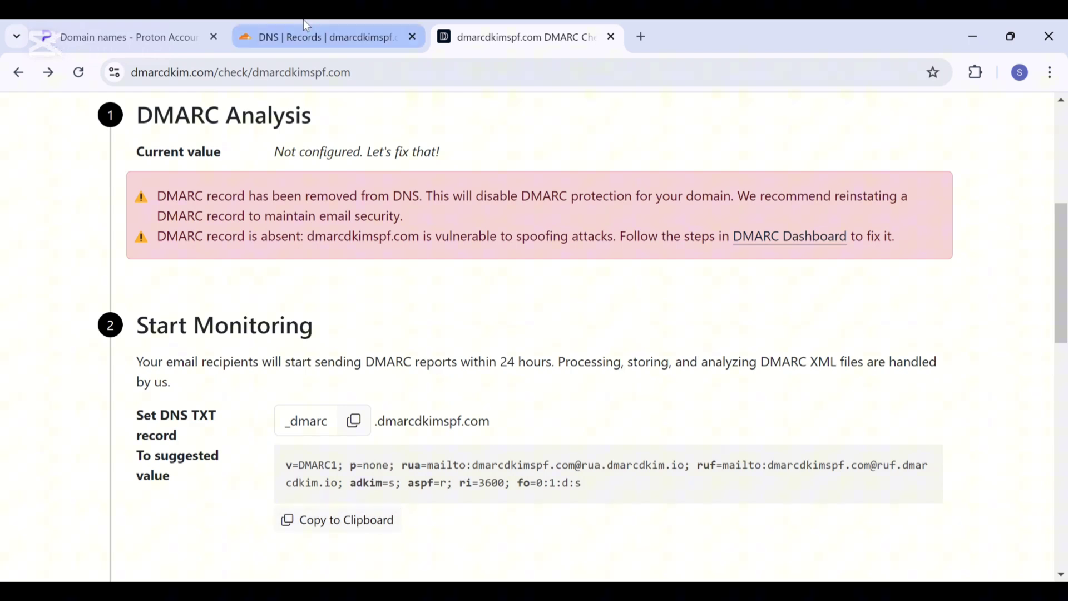
left_click(306, 22)
left_click(377, 413)
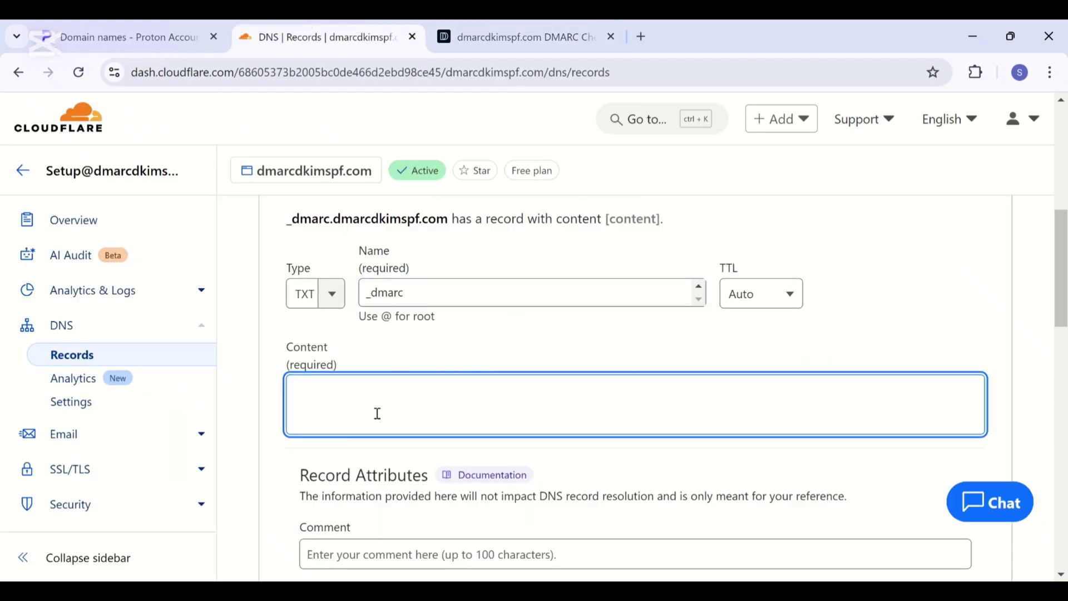
key("ctrl+v")
scroll(378, 413, "down", 2)
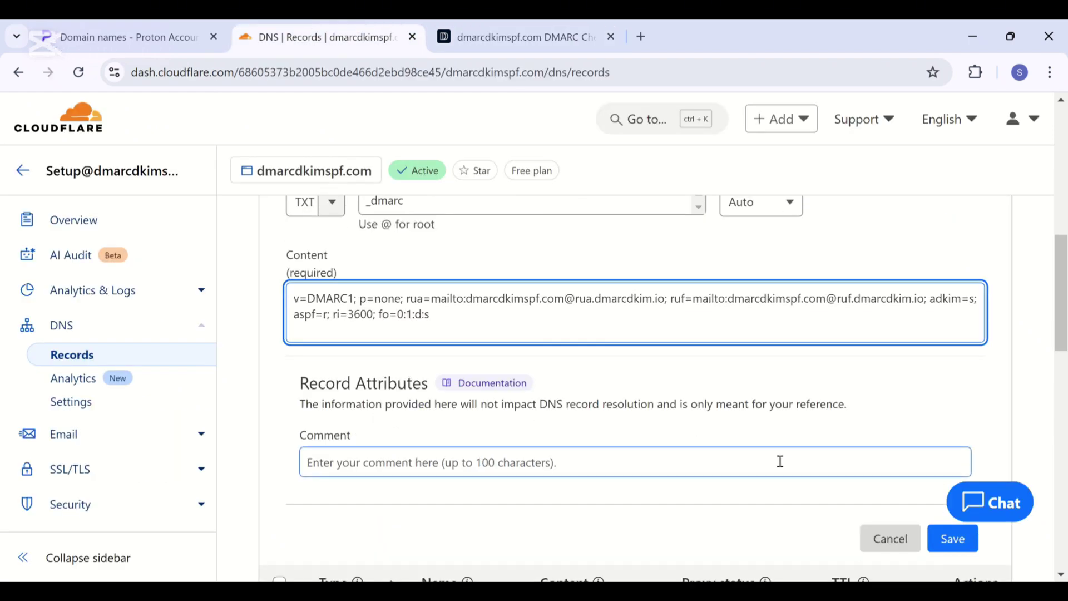
left_click(951, 538)
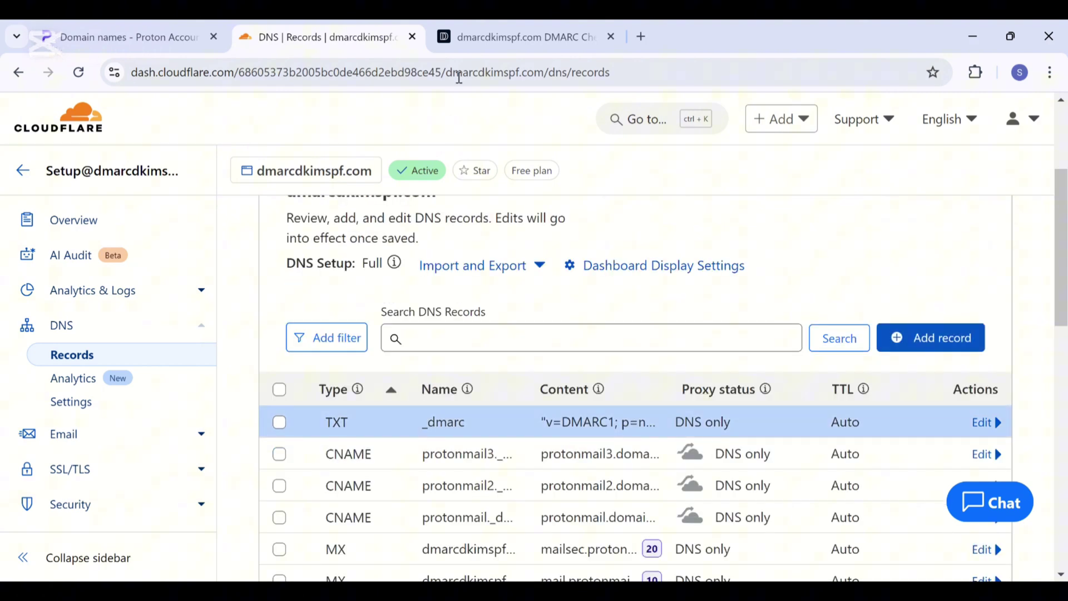
Step: Sign up for the DMARCDKIM.com DMARC Dashboard from the checker page
left_click(492, 36)
scroll(426, 368, "down", 3)
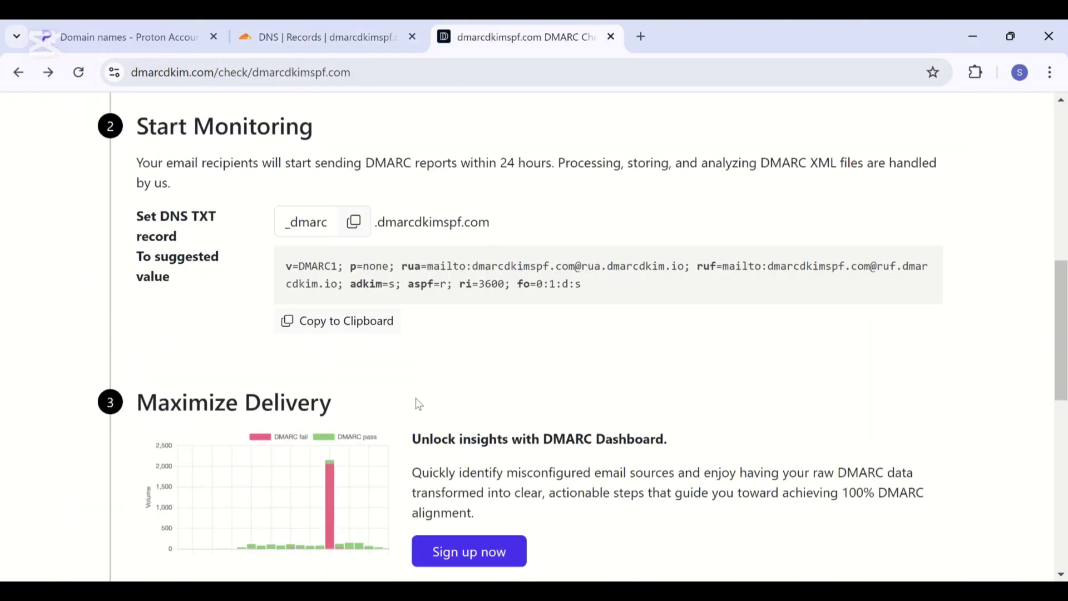
left_click(470, 552)
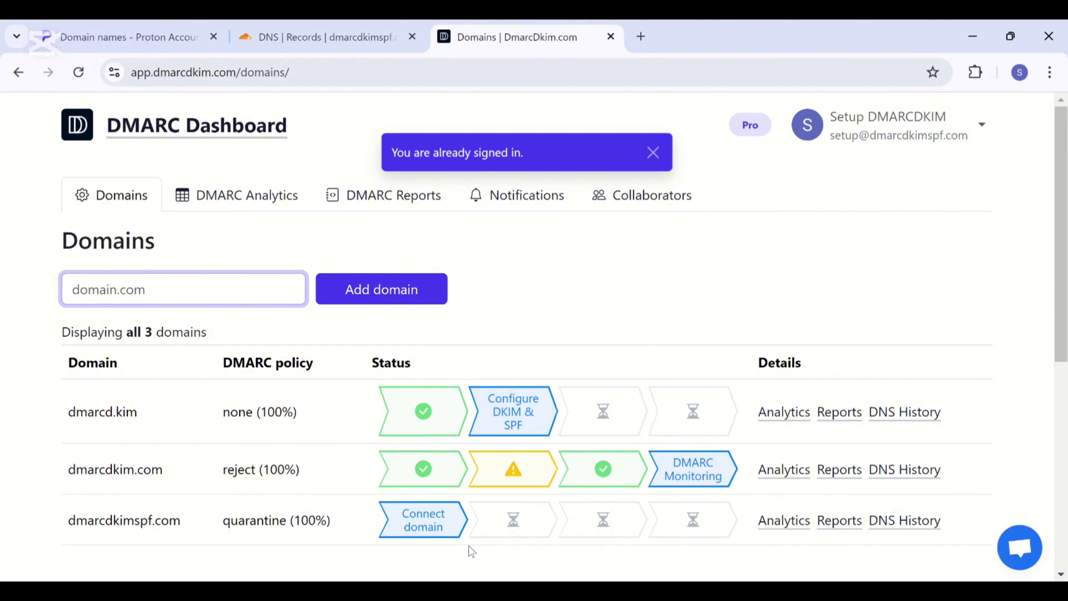
Step: Connect dmarcdkimspf.com, confirm its DMARC record in DNS, and dismiss the verified notice
left_click(459, 512)
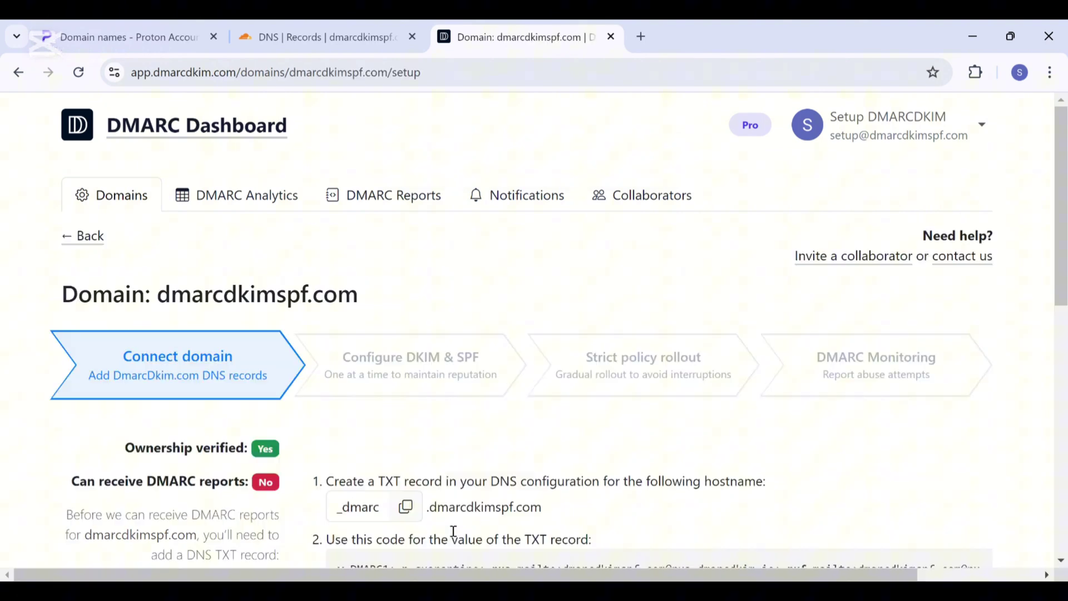
scroll(453, 531, "down", 2)
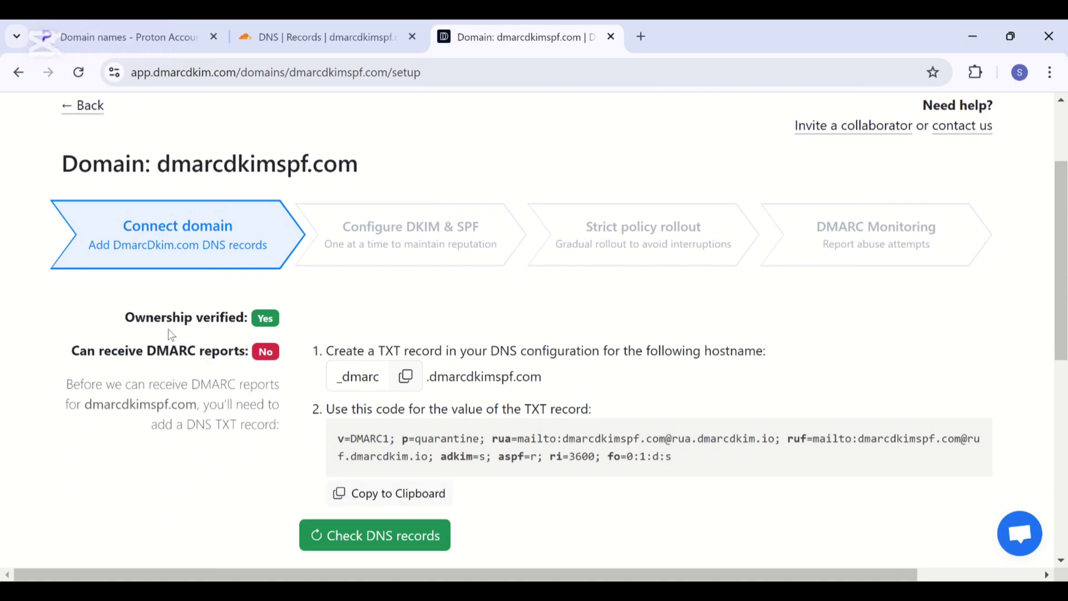
left_click(331, 548)
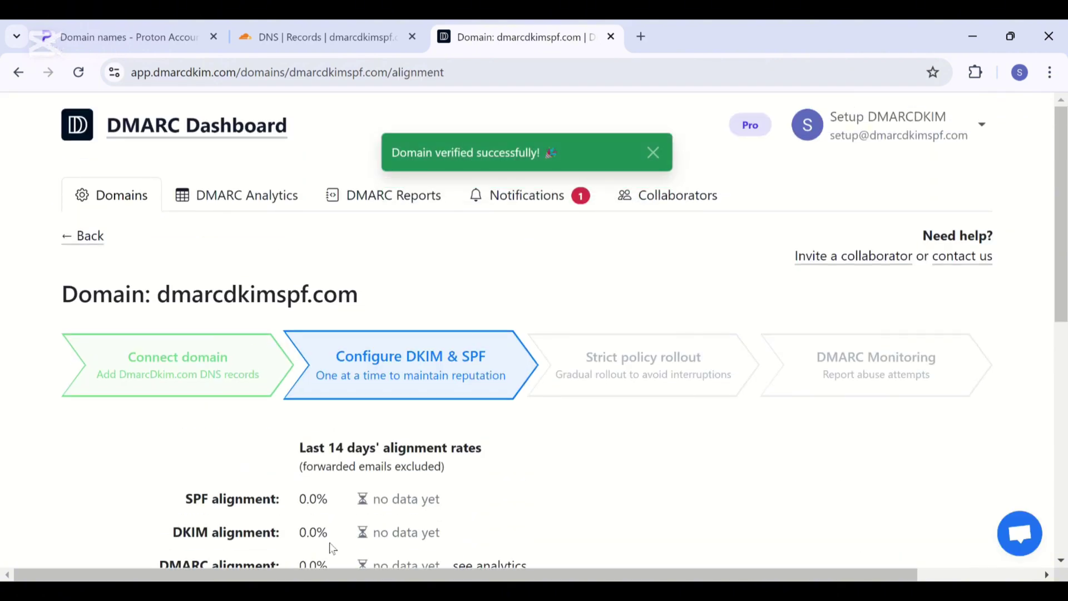
scroll(332, 549, "down", 3)
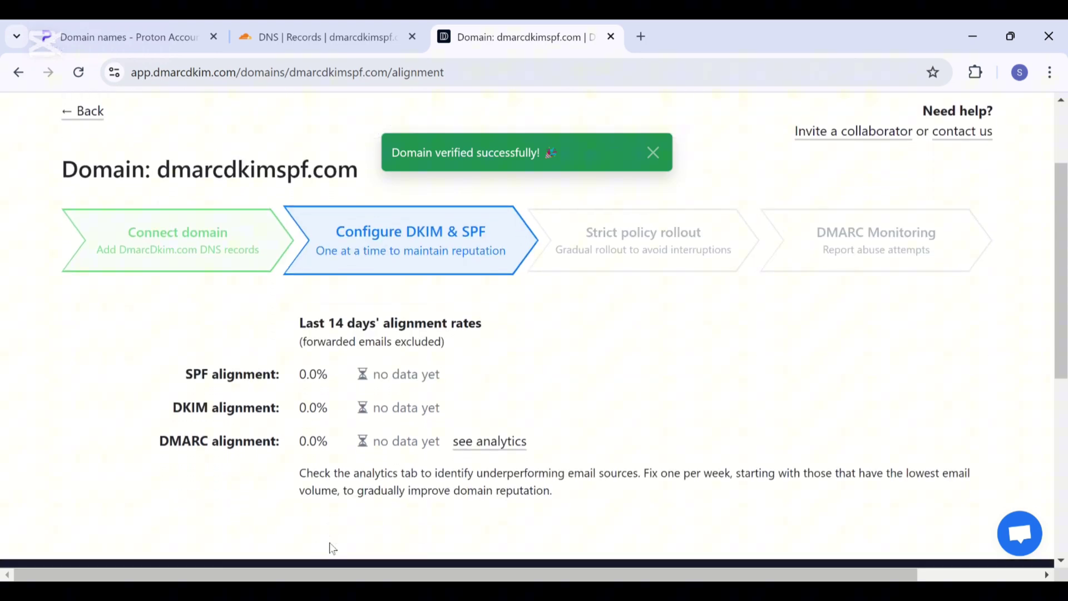
left_click(649, 155)
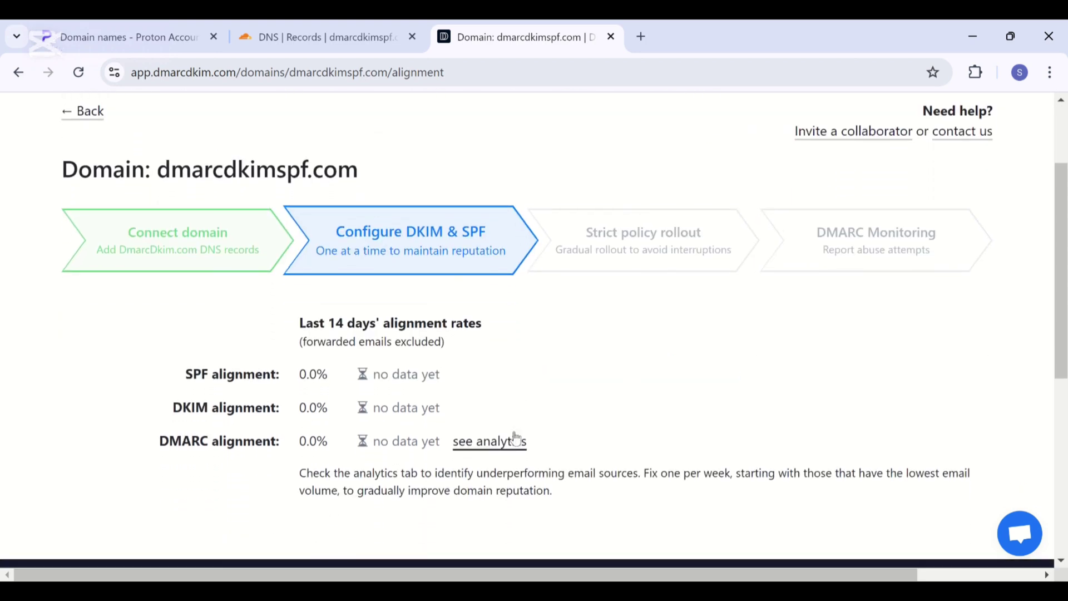
Step: Open dmarcdkimspf.com's DNS History, showing 303 records led by the new p=none DMARC entry
left_click(500, 442)
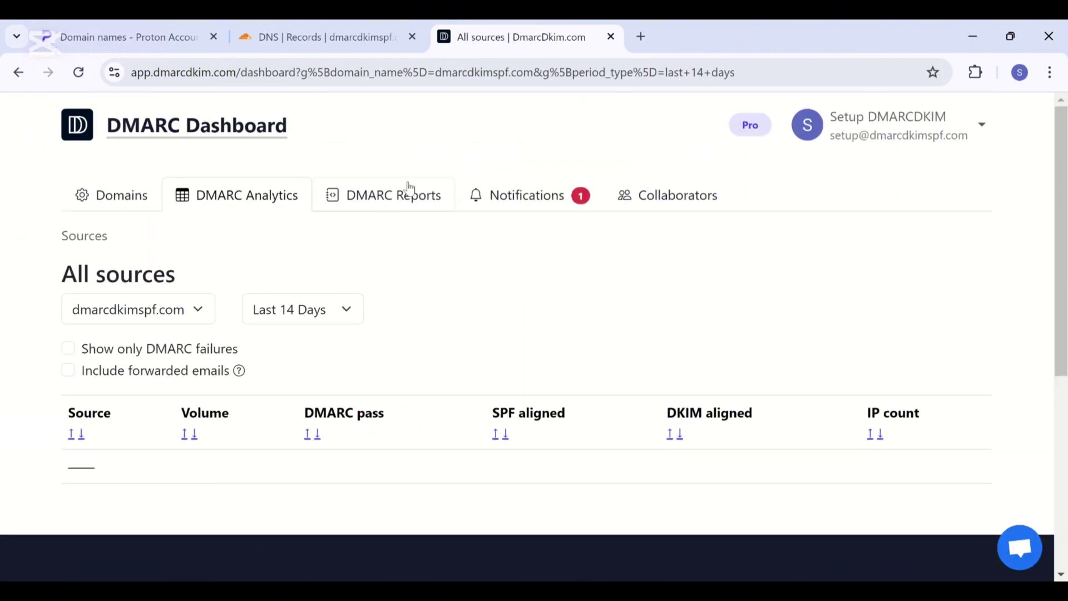
left_click(409, 189)
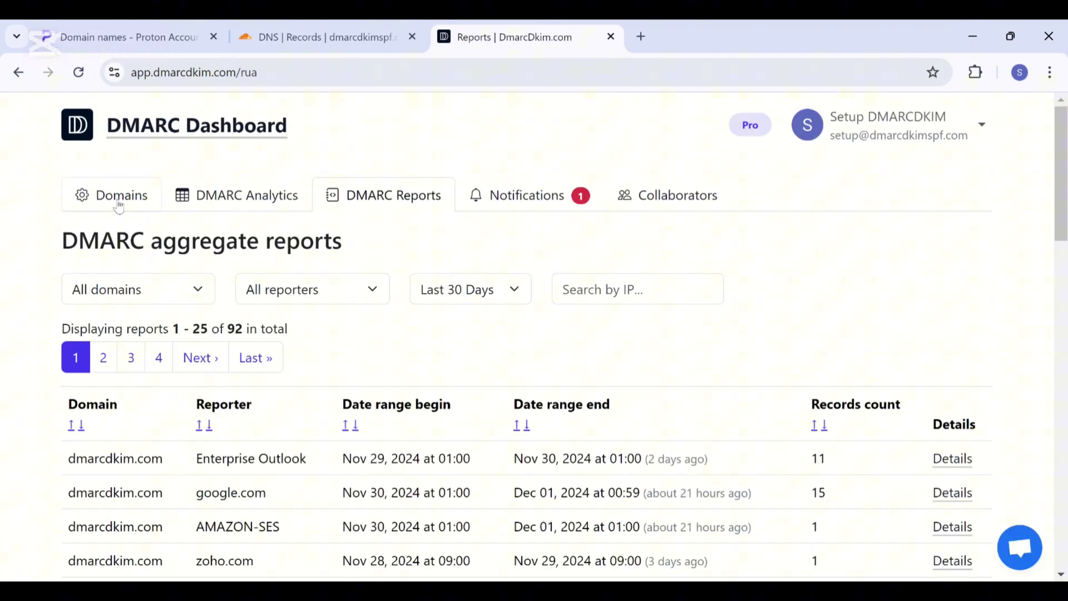
left_click(117, 204)
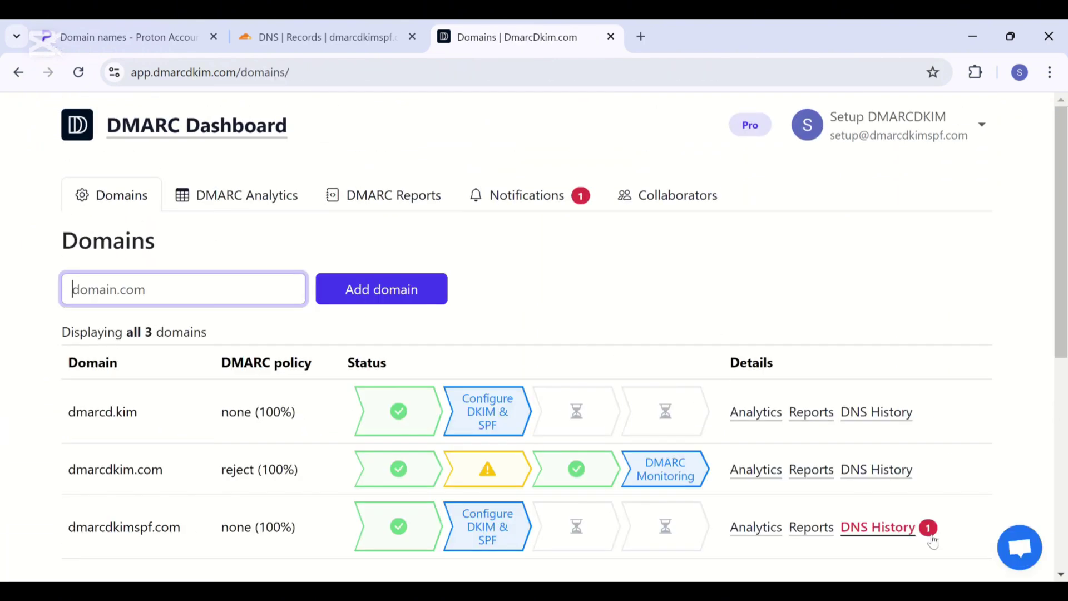
left_click(896, 527)
scroll(921, 531, "down", 15)
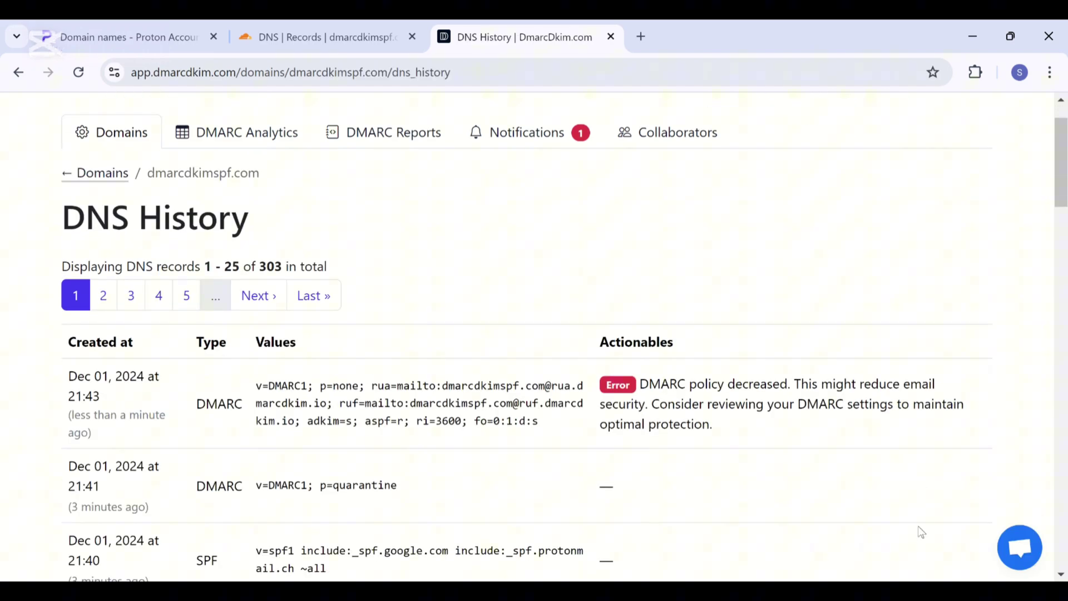
scroll(921, 532, "down", 5)
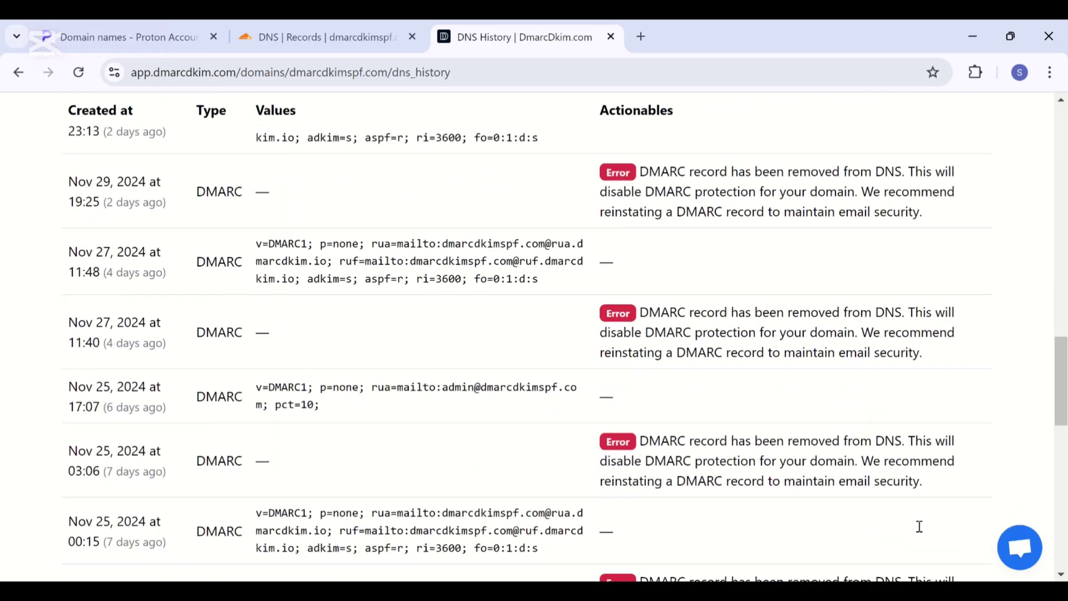
scroll(921, 532, "up", 20)
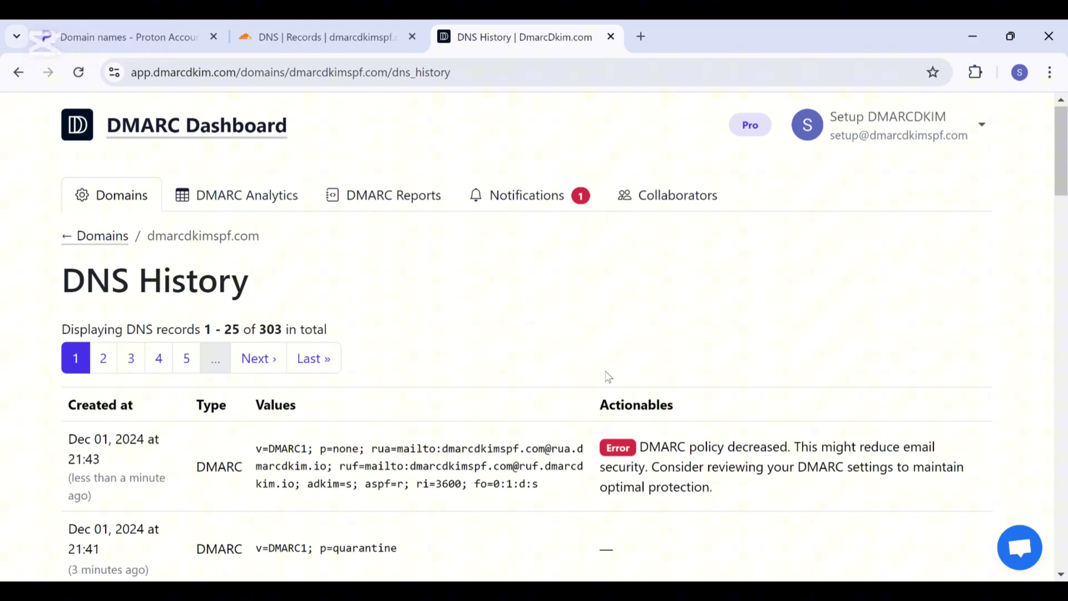
Step: Close Proton's Edit domain dialog and refresh dmarcdkimspf.com so MX, SPF, DKIM and DMARC pass
left_click(46, 24)
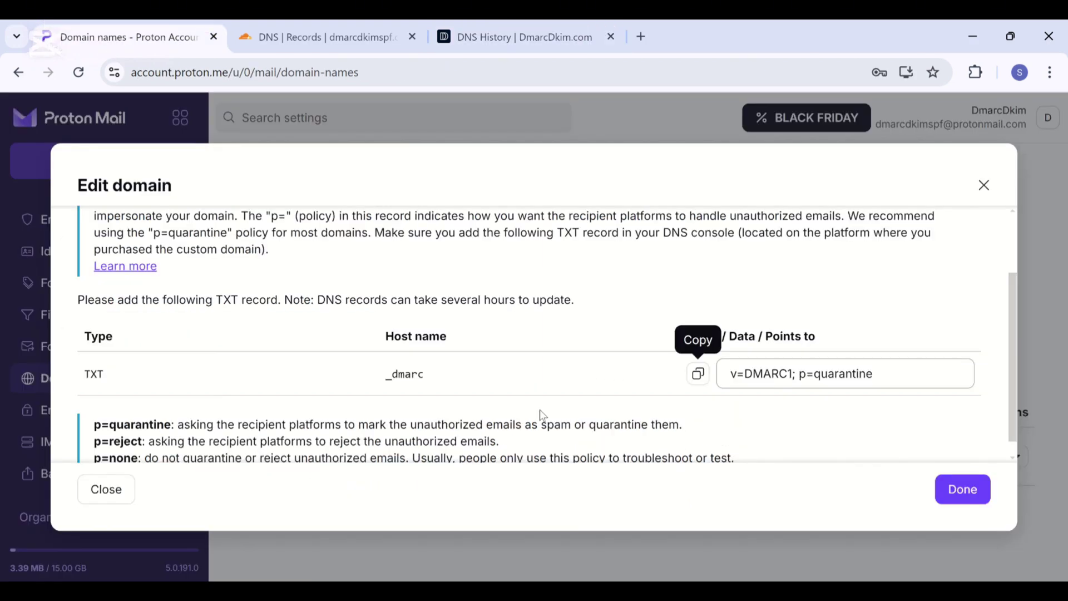
scroll(755, 447, "down", 1)
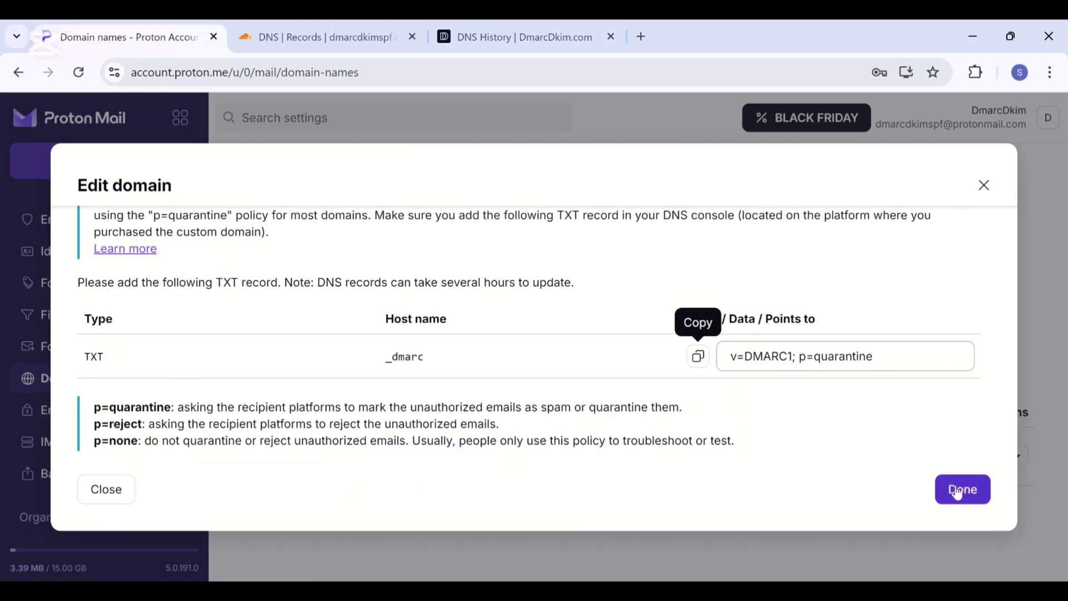
left_click(960, 489)
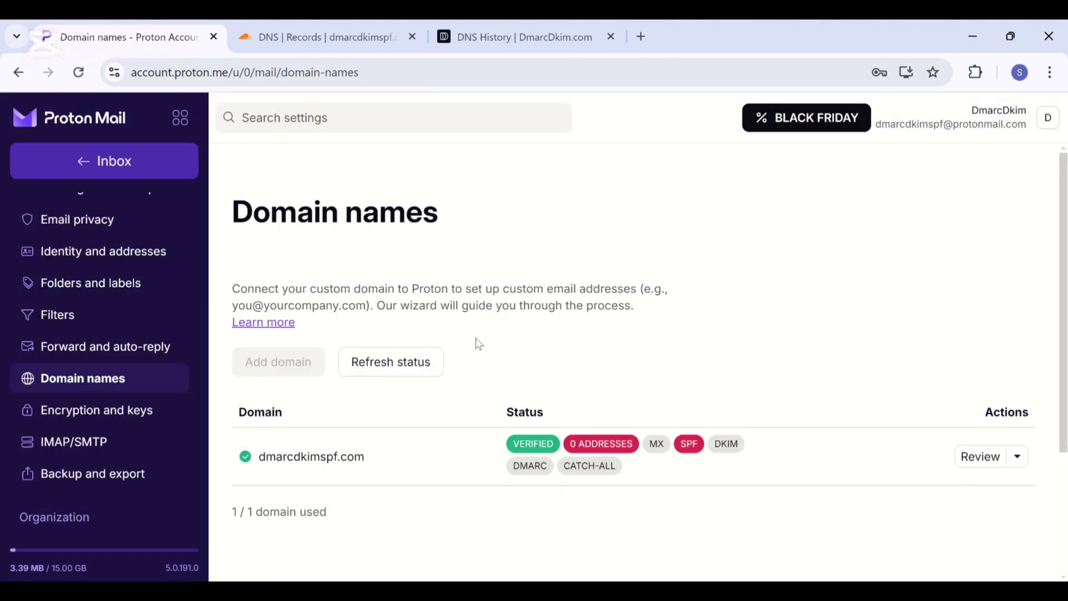
left_click(428, 361)
scroll(474, 317, "down", 1)
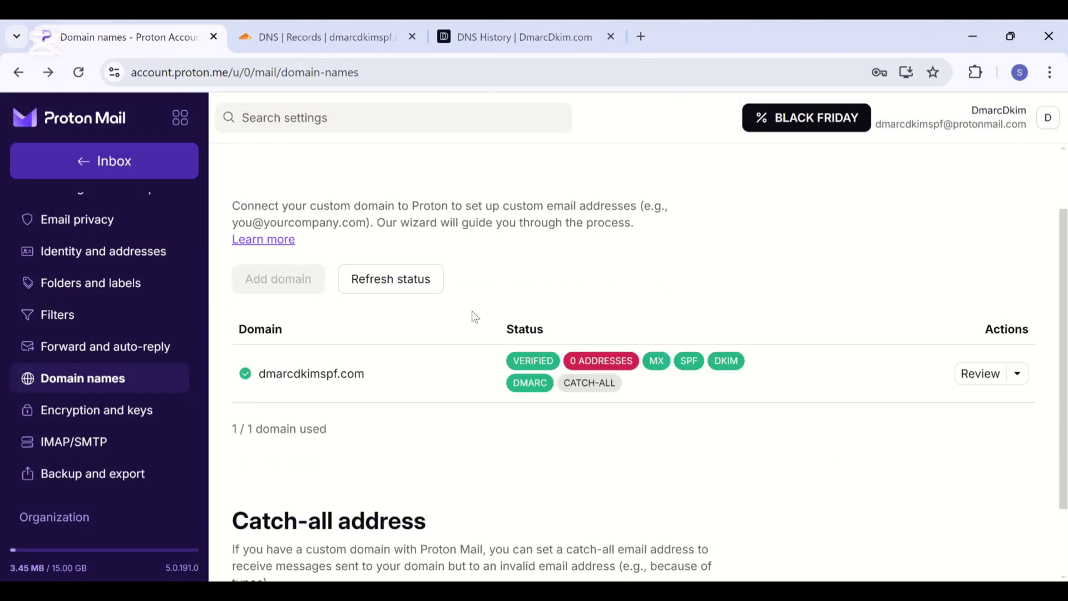